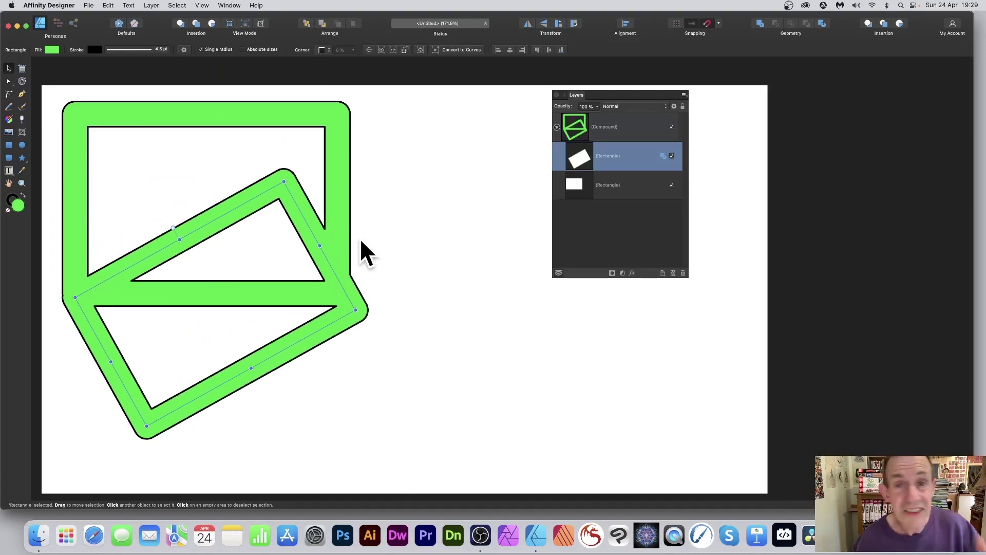
- Delete the old green compound's rectangles, leaving an empty compound layer
key(Delete)
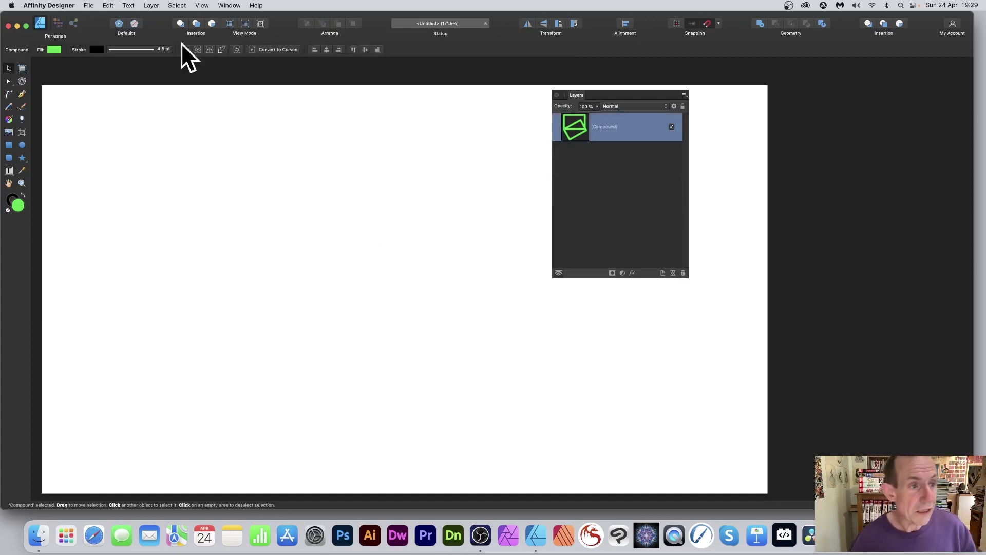
- Draw two overlapping green rectangles and select both in the Layers panel
click(7, 146)
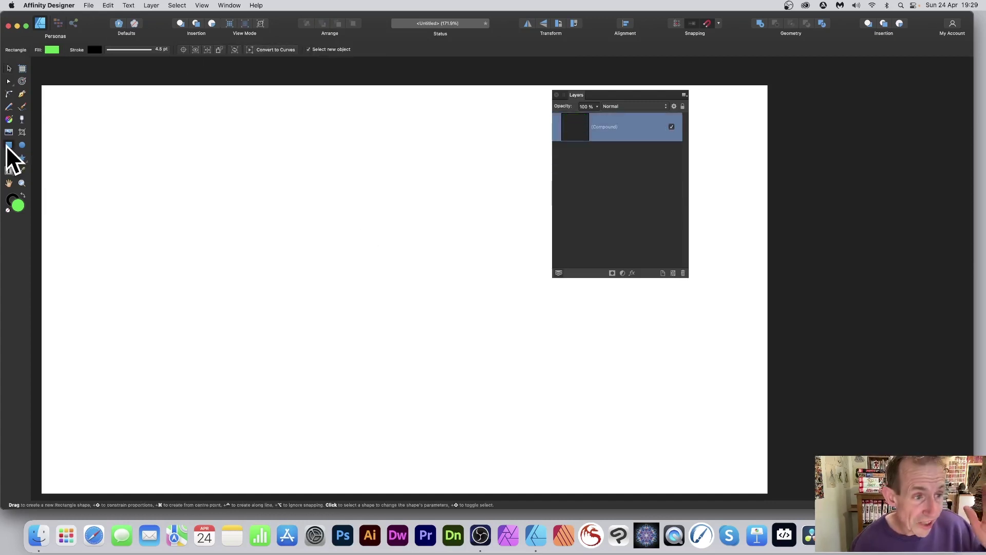
drag(125, 127, 379, 315)
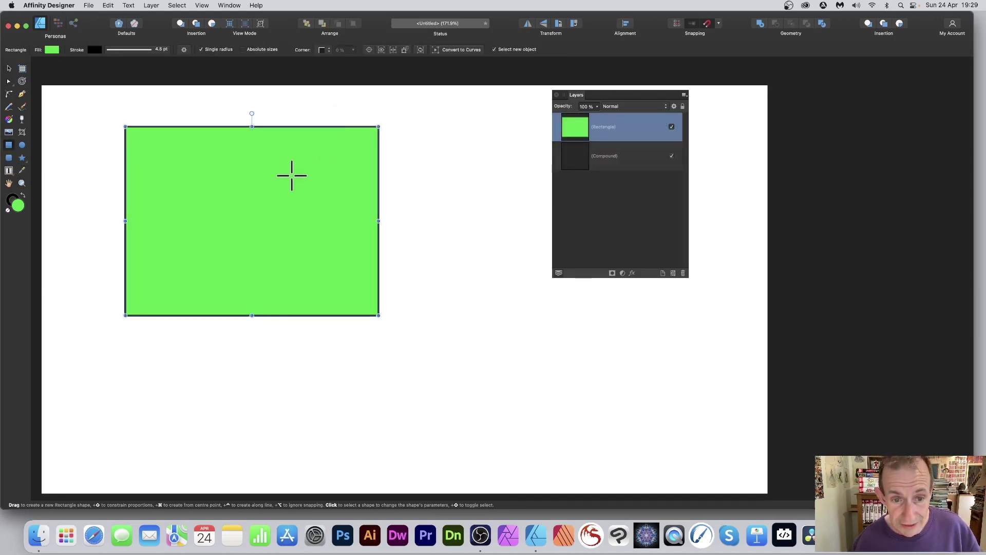
drag(292, 175, 518, 362)
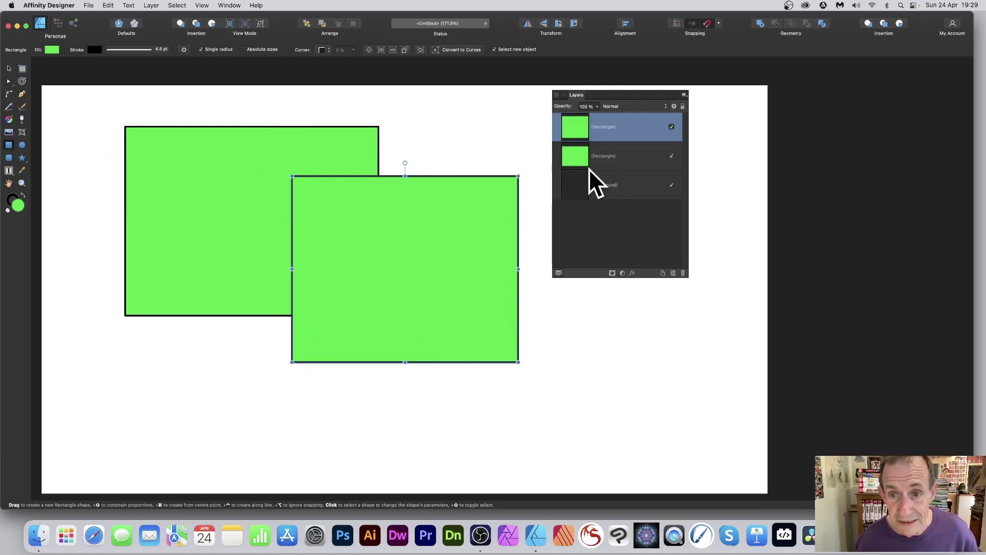
shift+click(597, 156)
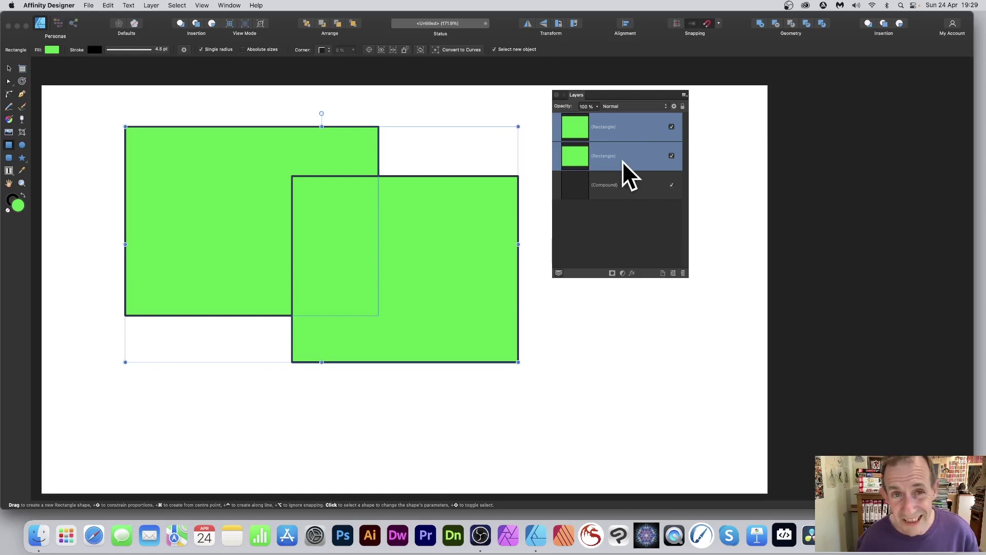
- Combine the two rectangles with Layer > Create Compound and select the compound
click(151, 5)
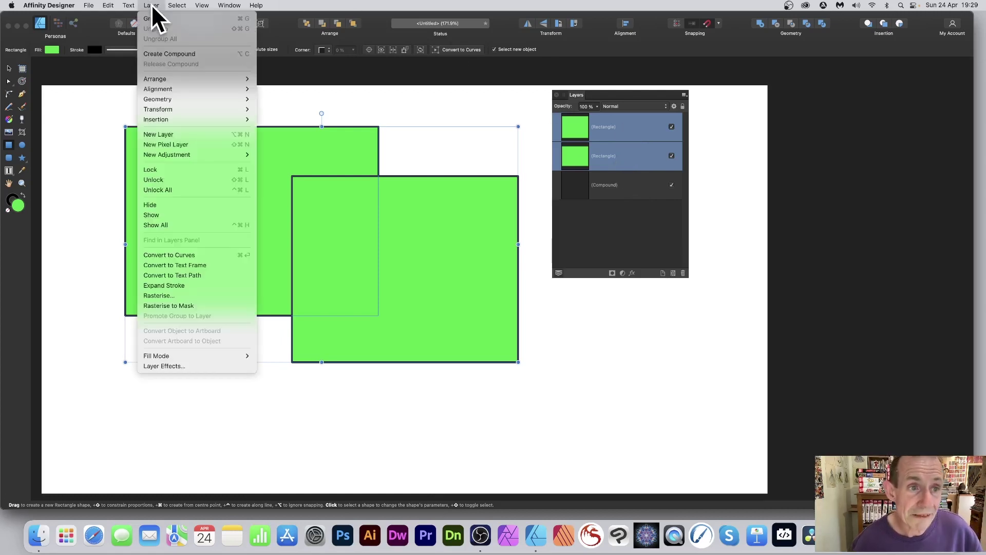
click(181, 51)
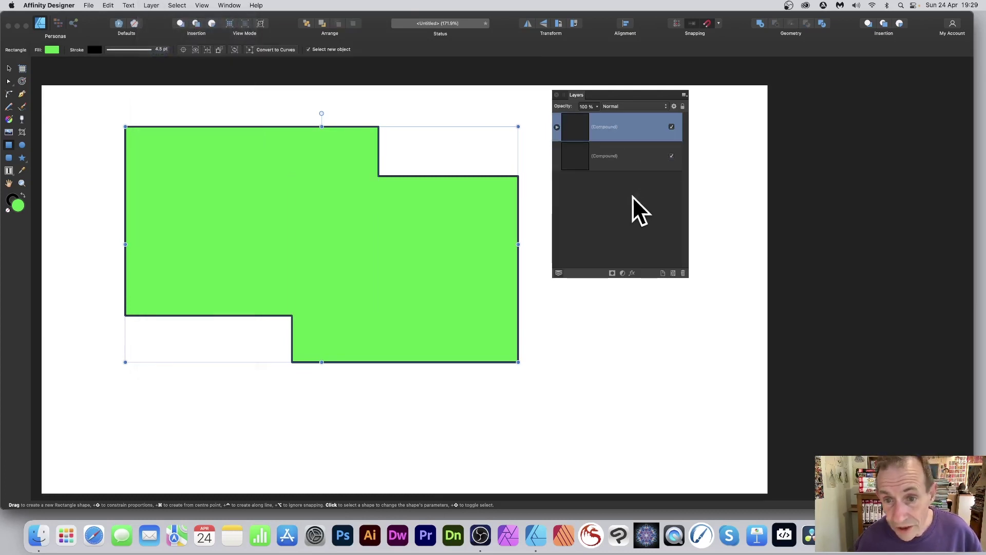
click(596, 156)
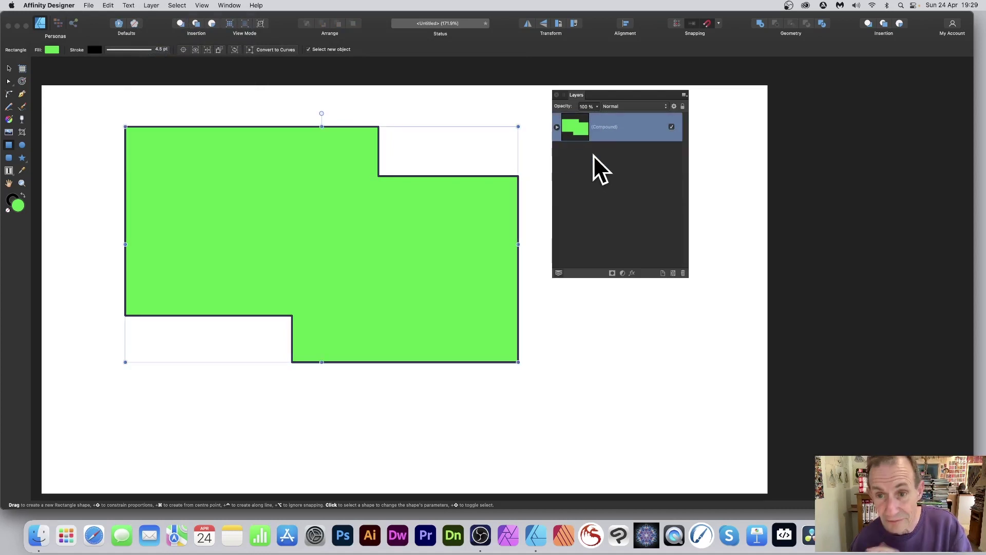
- Expand the compound in Layers and select each nested rectangle in turn
click(558, 127)
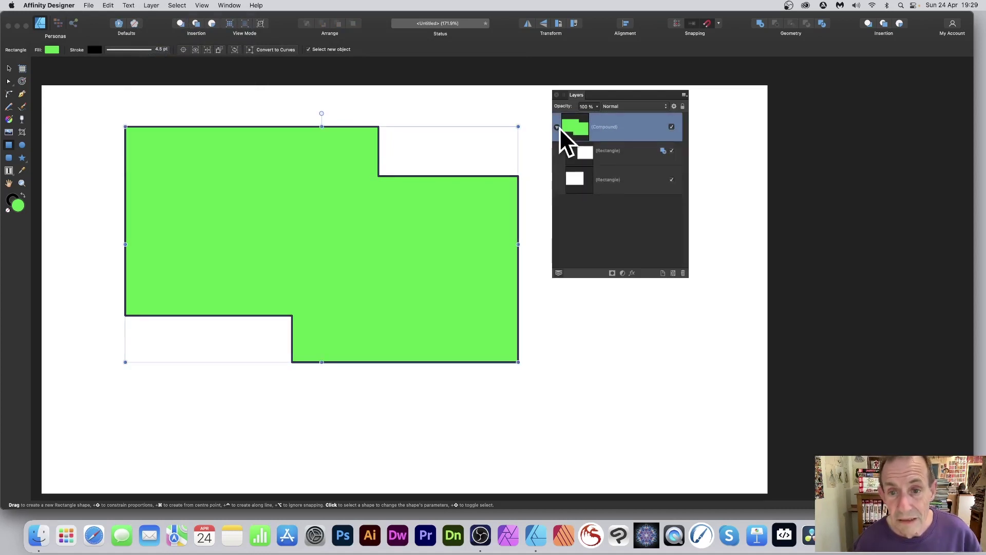
click(609, 158)
click(607, 186)
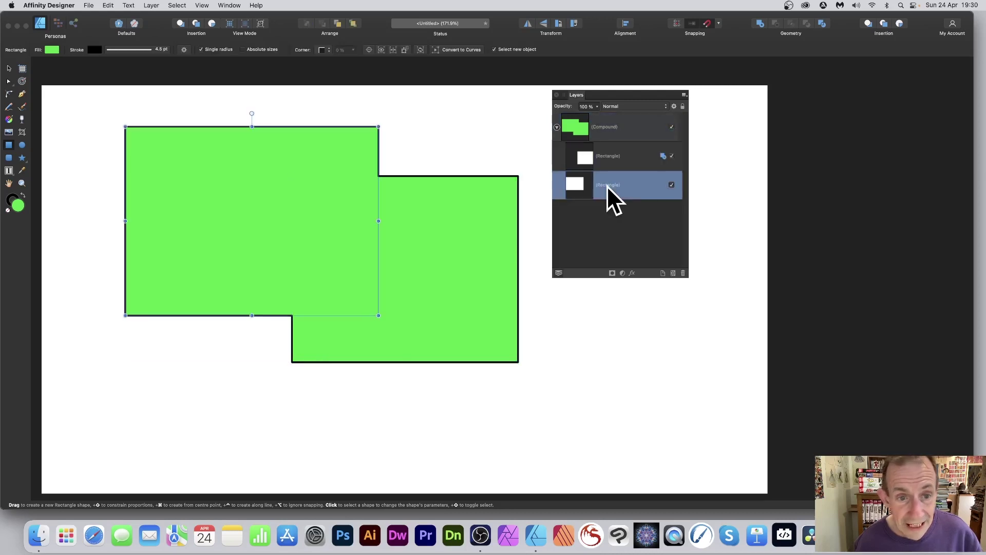
click(609, 162)
click(607, 185)
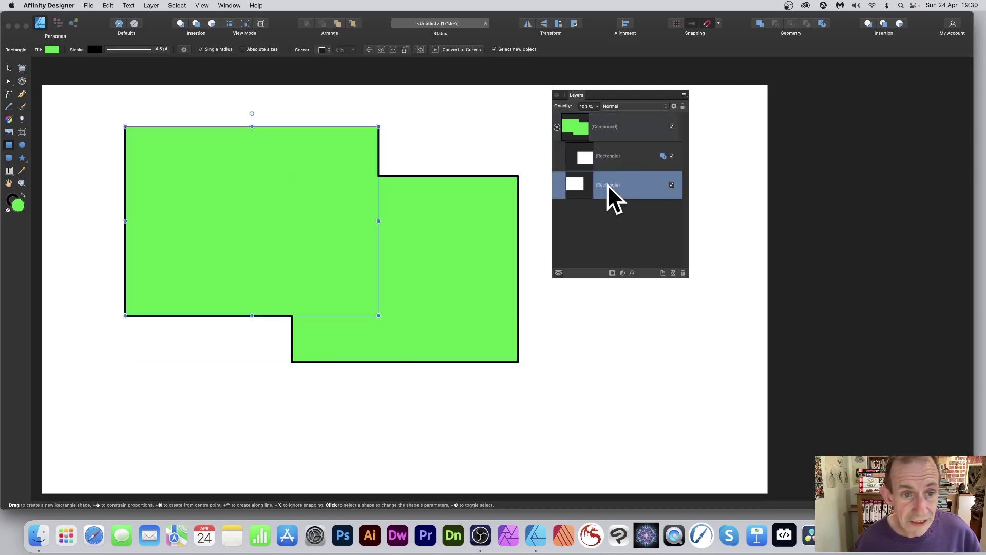
click(606, 166)
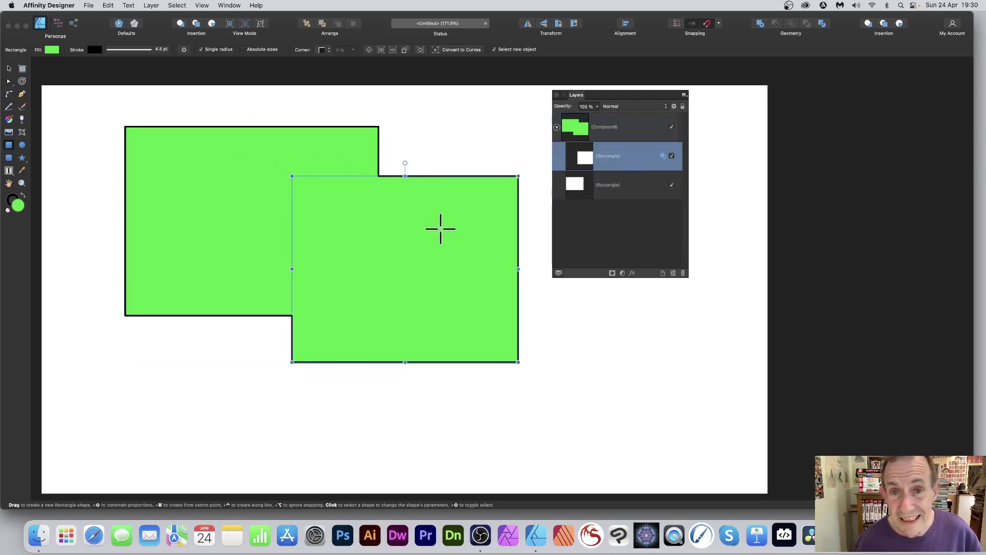
click(604, 182)
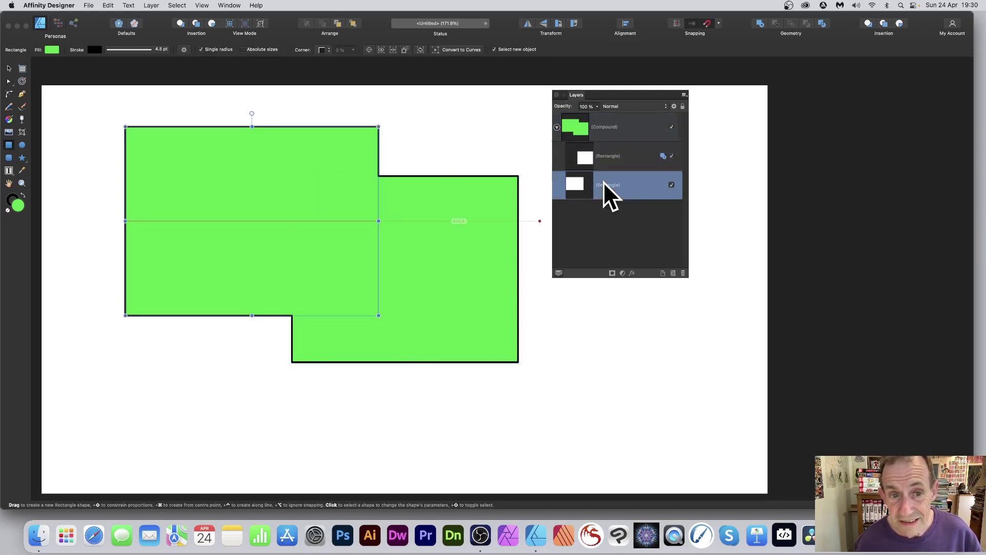
click(600, 154)
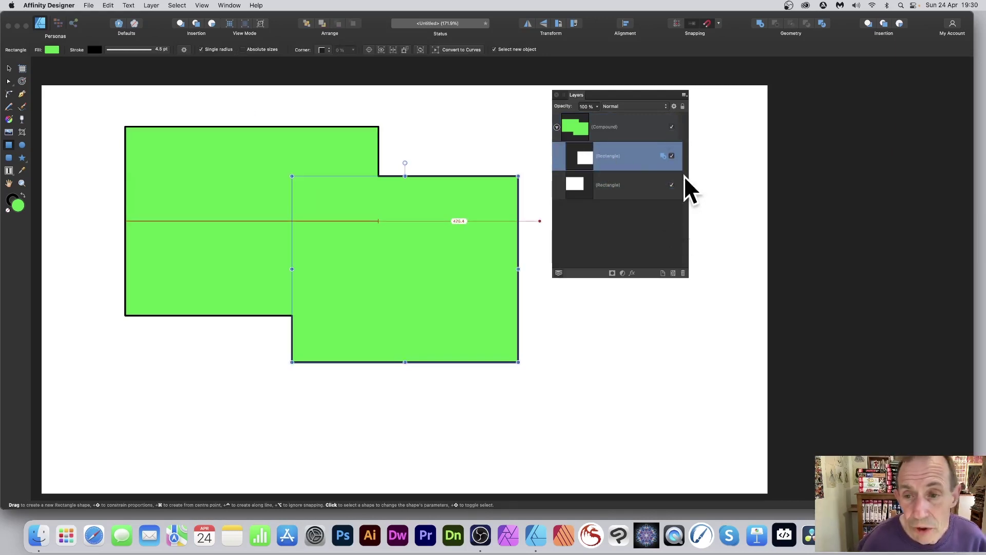
- Set the second rectangle to Xor, then rotate, shrink and move it over the first's right edge
click(663, 155)
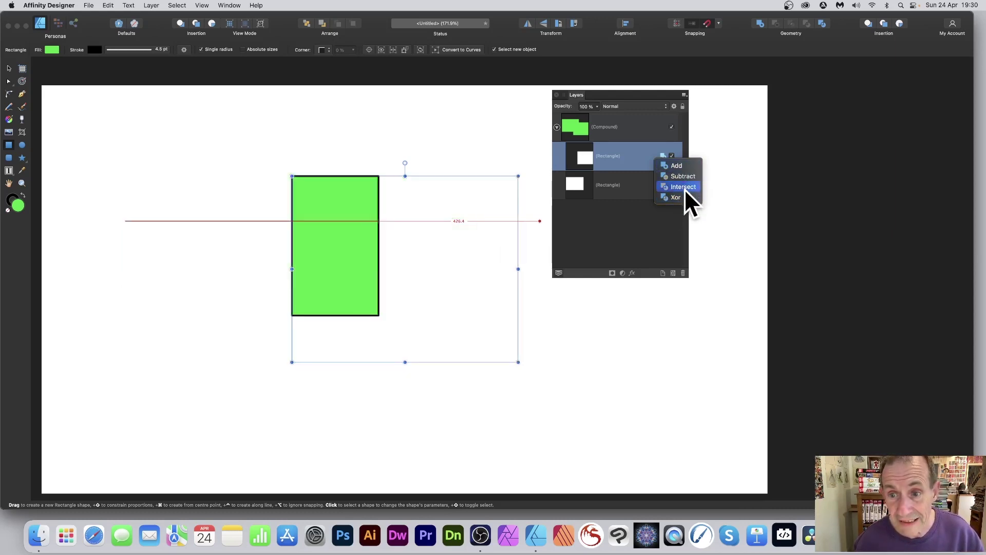
click(683, 196)
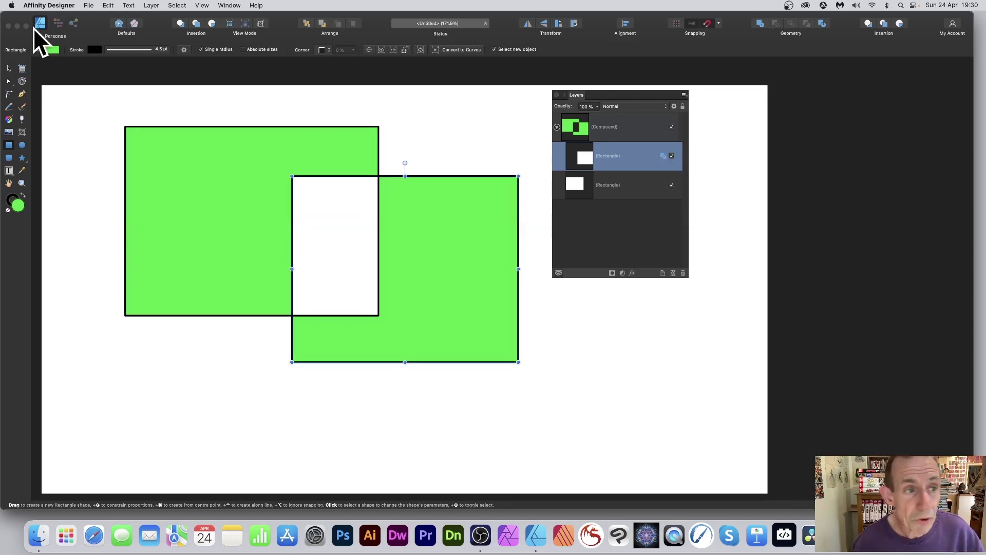
click(10, 69)
drag(436, 225, 385, 224)
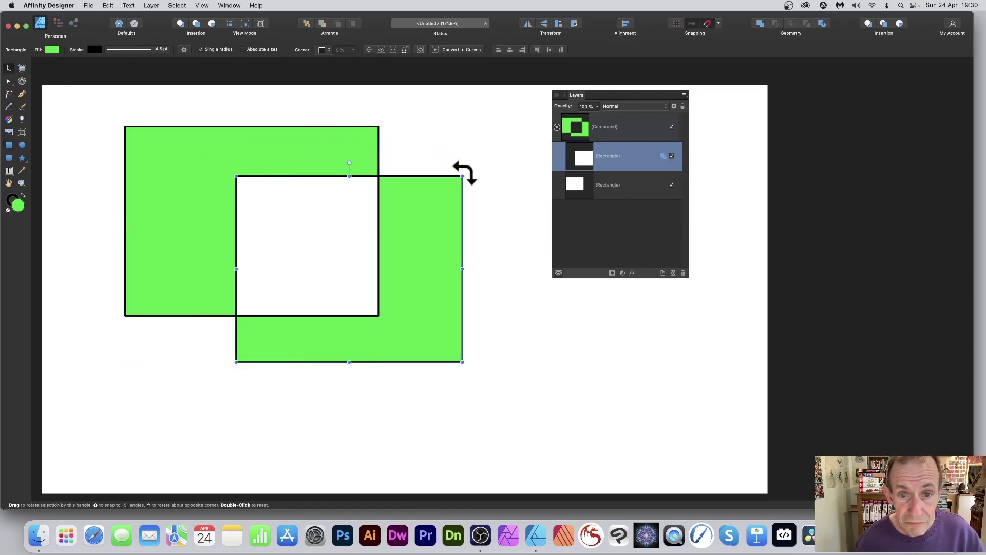
drag(465, 173, 461, 305)
drag(420, 279, 501, 233)
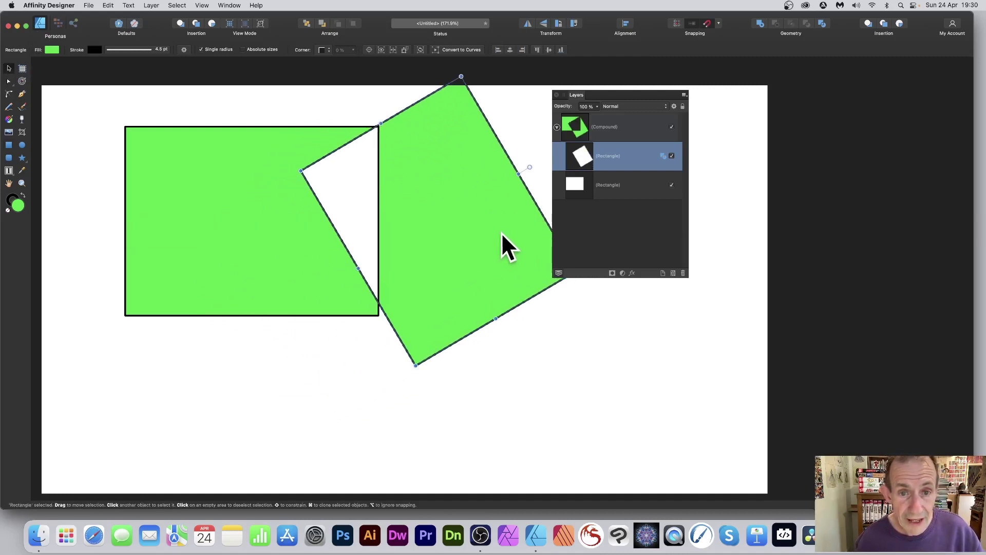
drag(461, 76, 452, 154)
drag(443, 221, 379, 177)
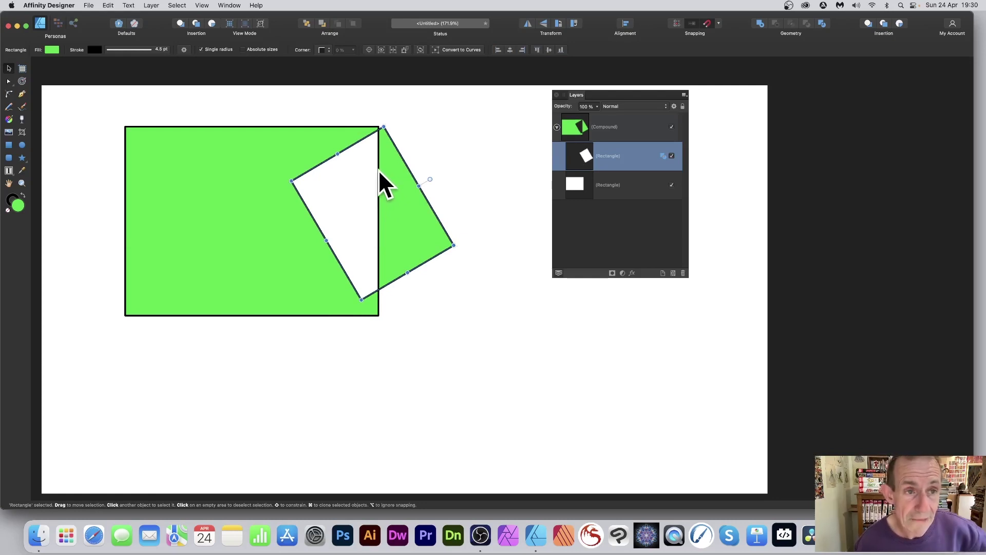
- Add a rounded outer contour to the compound with a 19 px radius
click(575, 127)
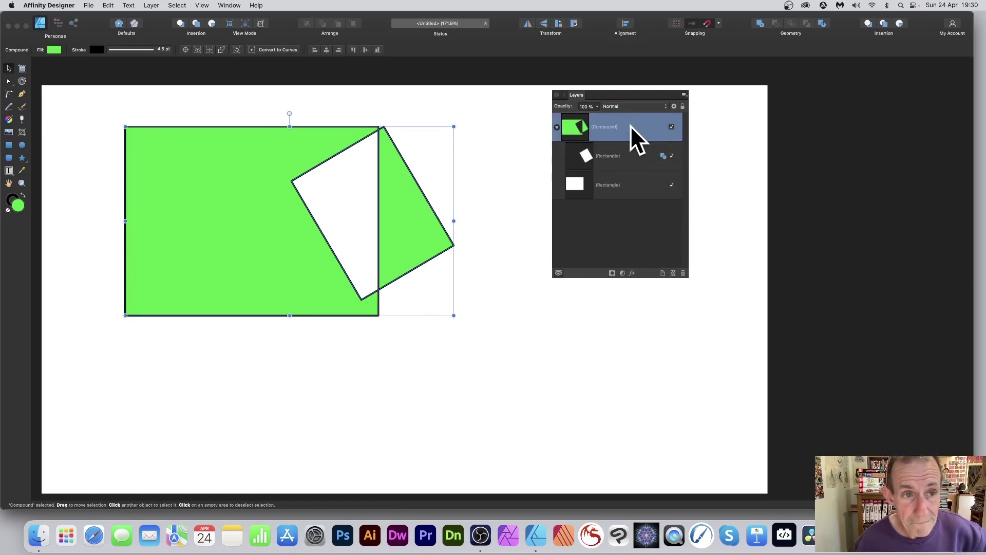
click(22, 82)
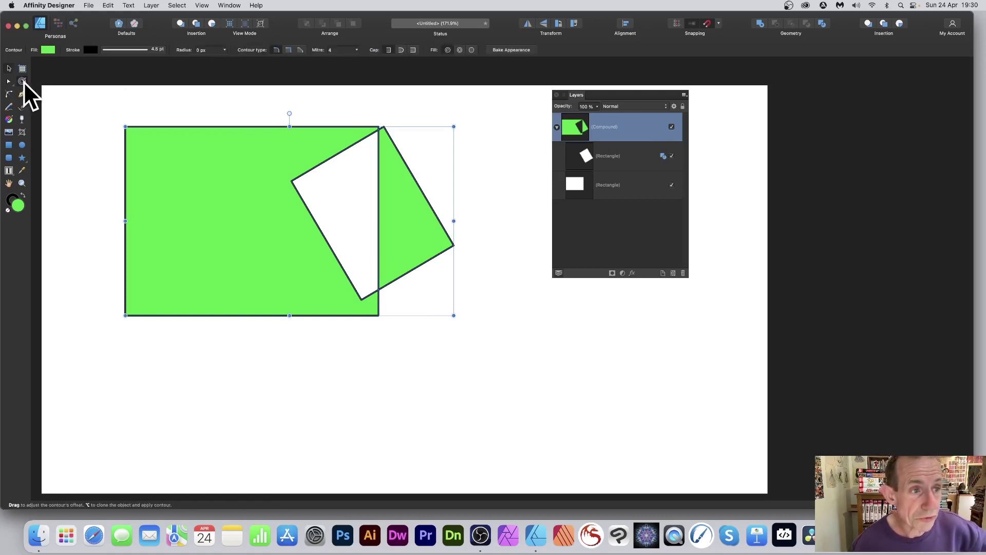
drag(274, 164, 180, 62)
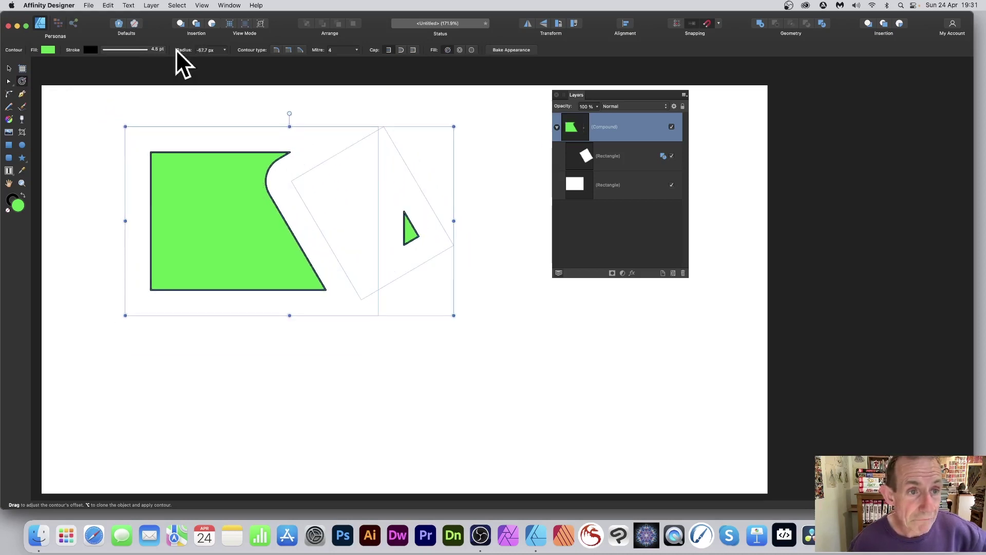
click(224, 49)
drag(226, 58, 325, 171)
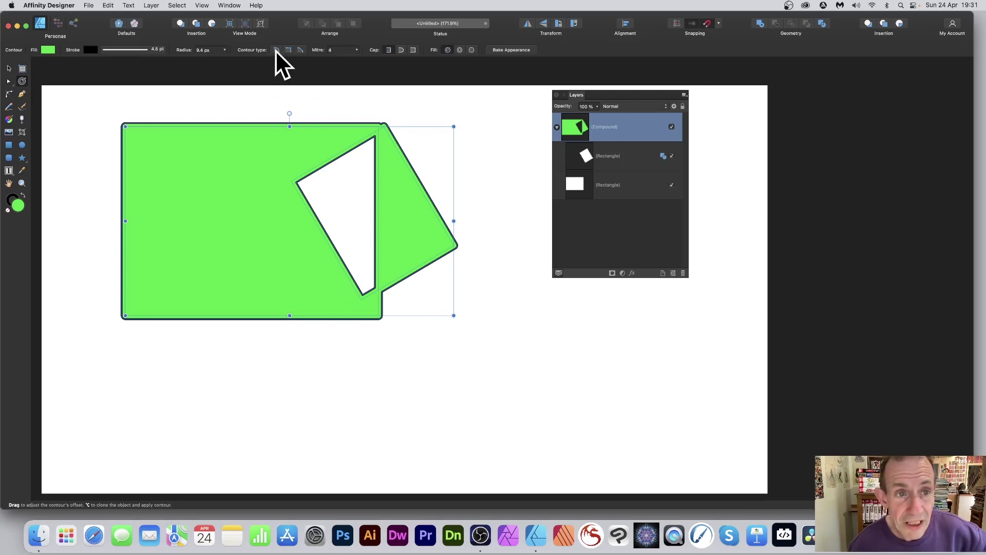
- Change the contour to -15.5 px as an open outline with sharp mitred corners
click(289, 50)
click(303, 50)
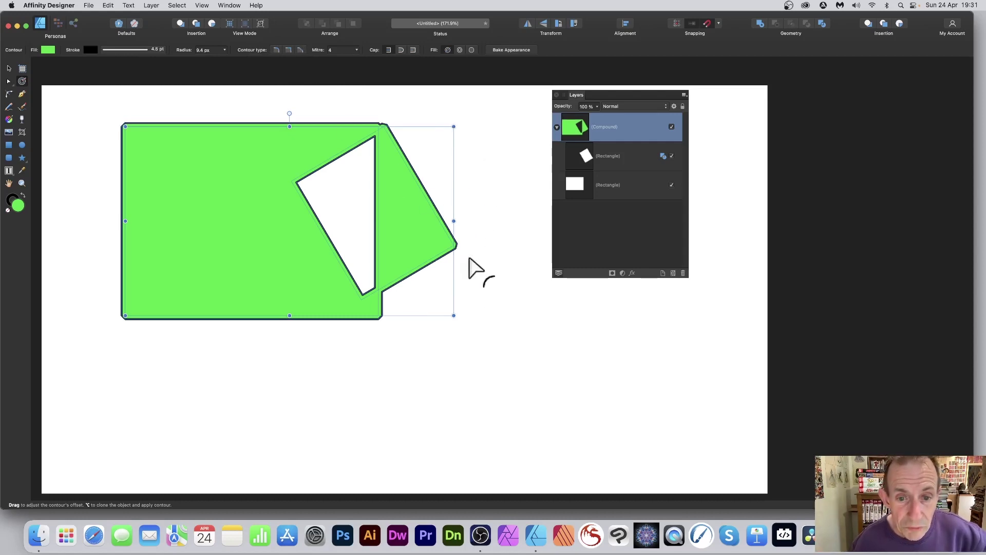
drag(453, 315, 362, 40)
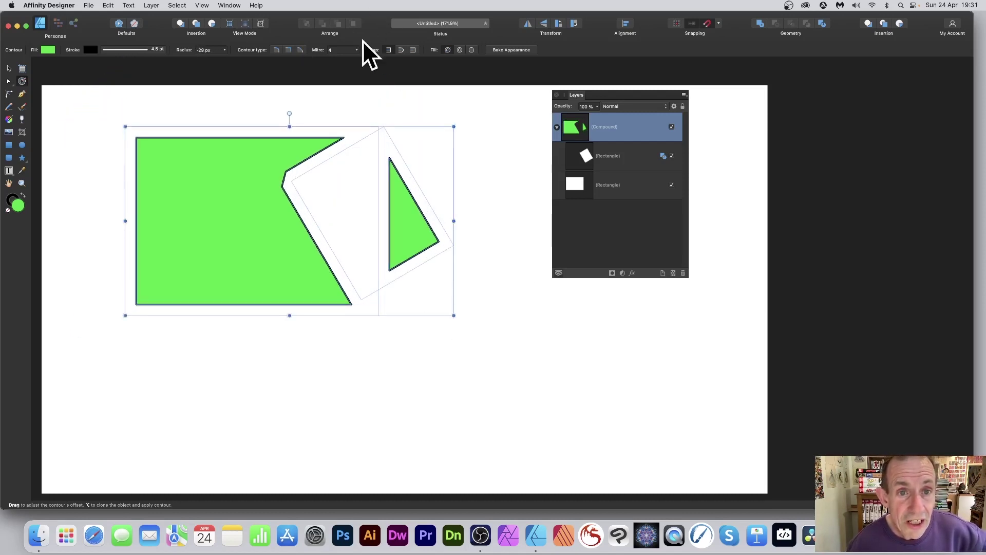
click(459, 50)
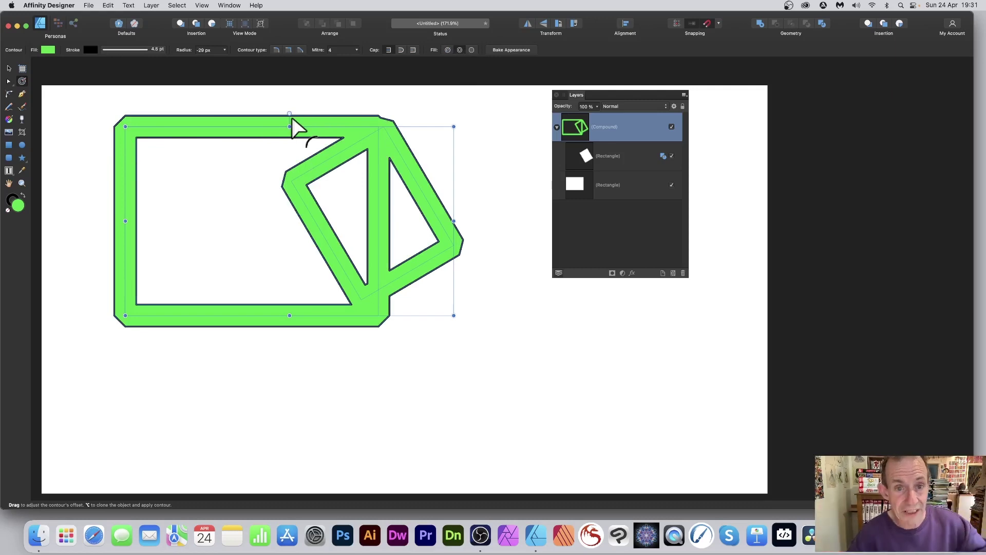
click(276, 50)
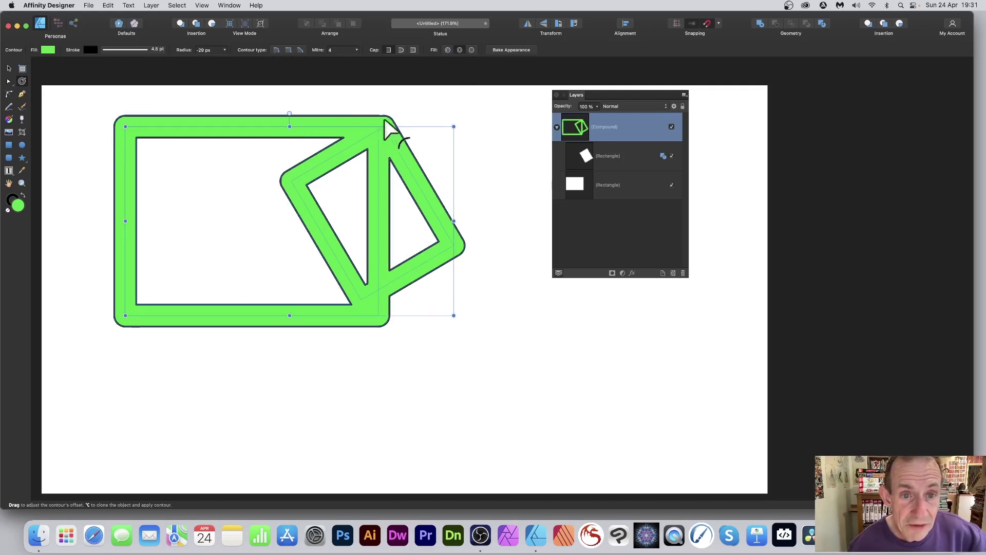
click(289, 50)
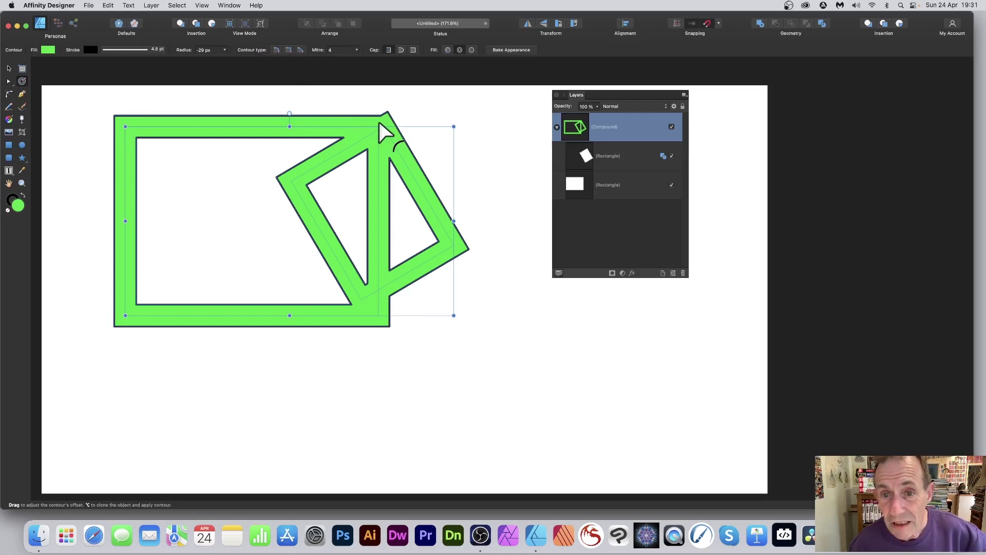
- Drag the rotated rectangle into the large one across its left and bottom edges, then reselect the compound
click(610, 154)
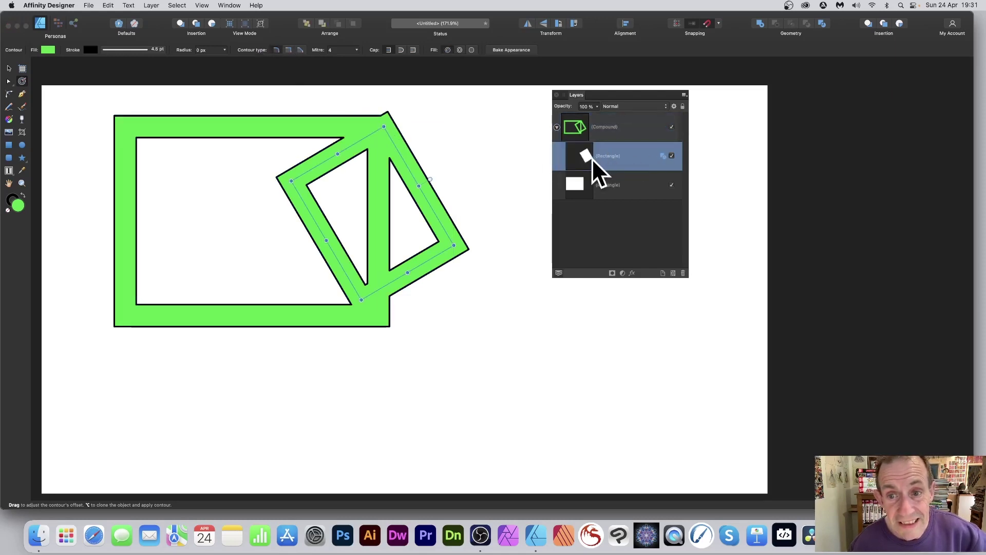
click(8, 68)
drag(407, 170, 250, 195)
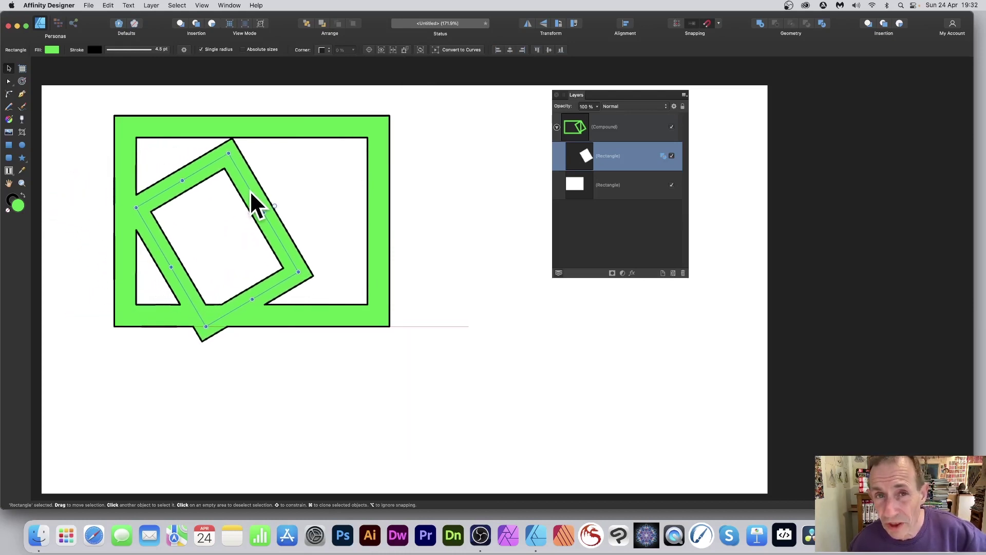
click(578, 123)
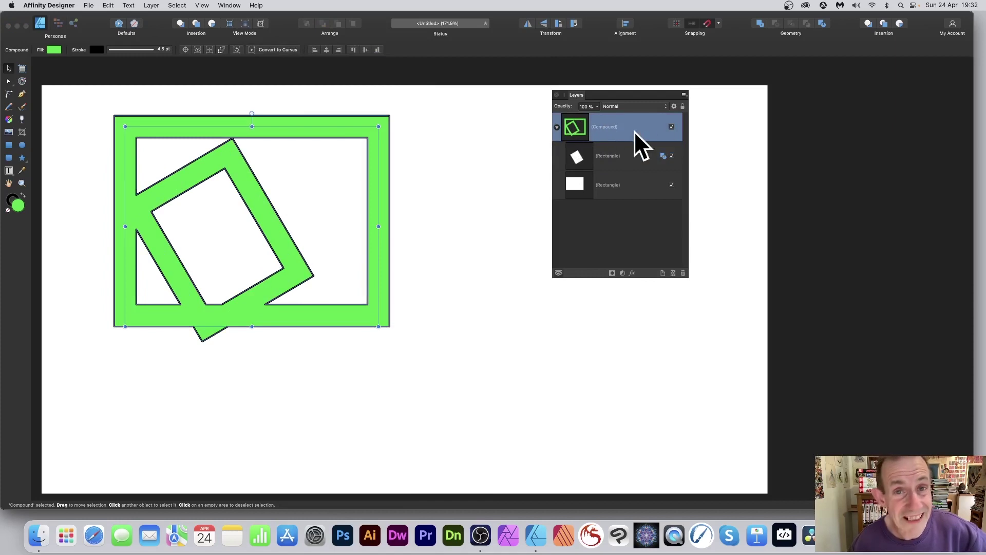
- Add an Outer Shadow: 36.4 px radius, 48.3 px offset, 33° angle, 10% intensity
click(633, 273)
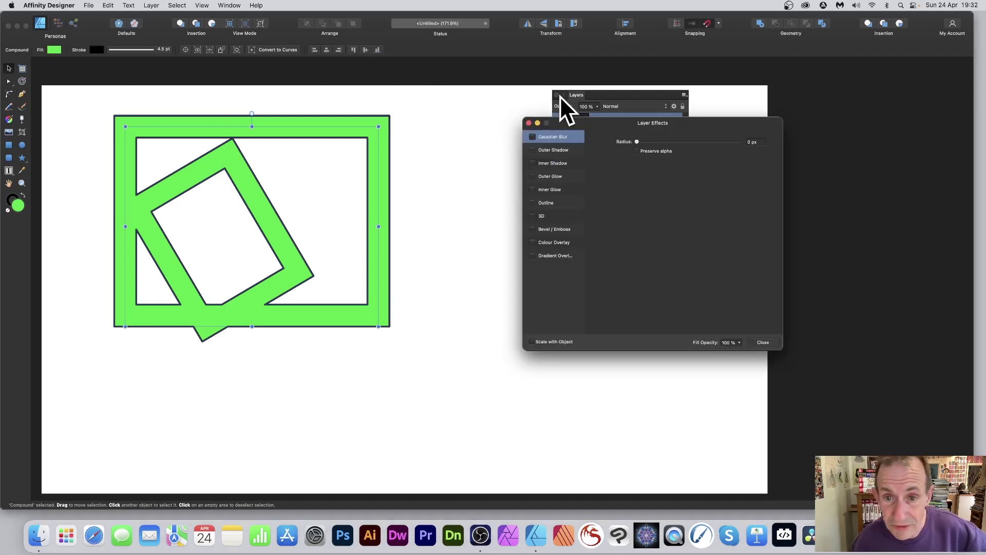
drag(571, 122, 373, 115)
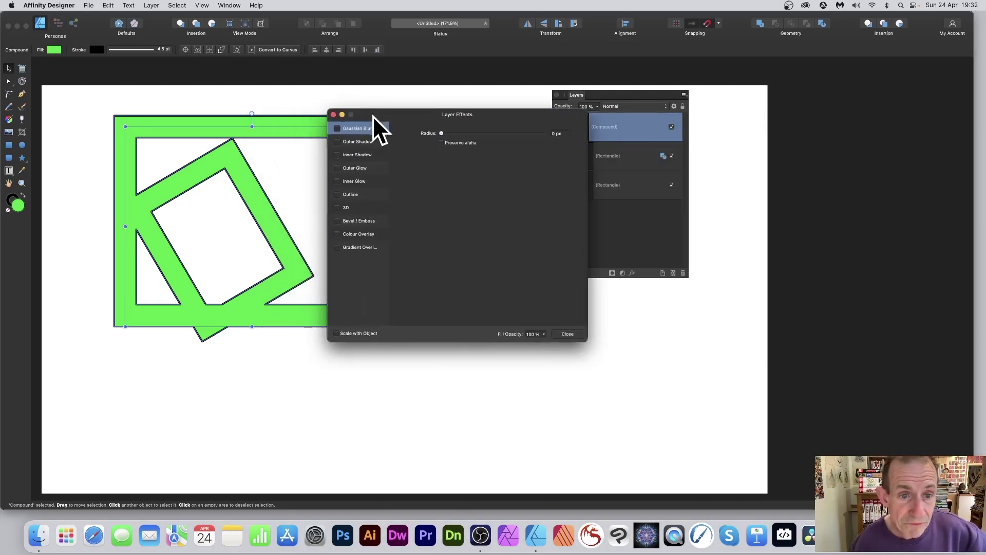
click(350, 142)
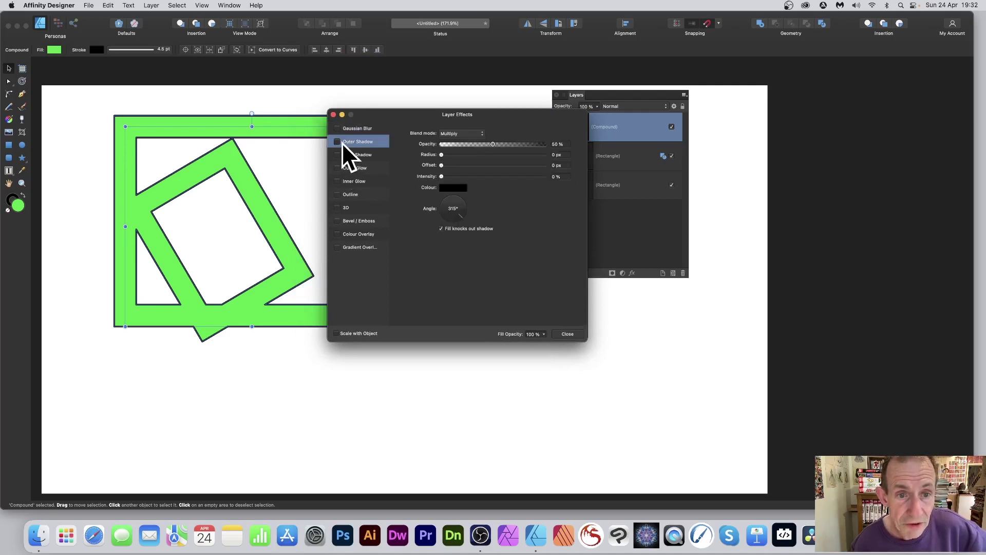
click(337, 141)
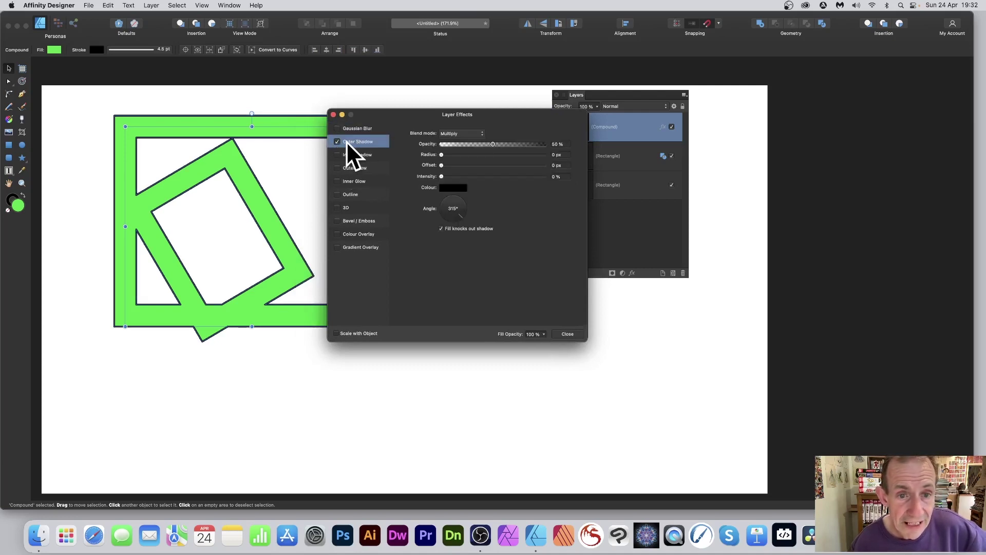
drag(455, 154, 517, 155)
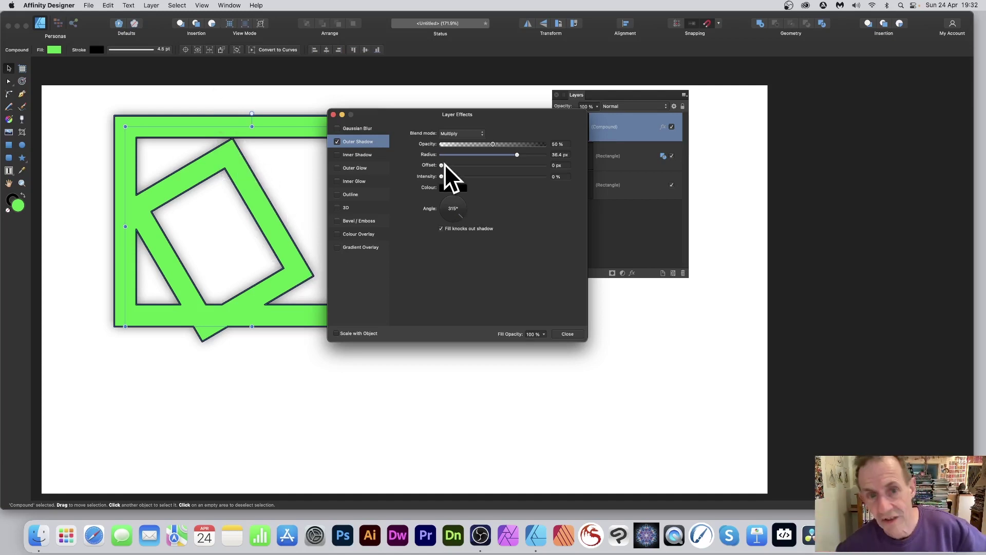
drag(445, 165, 494, 173)
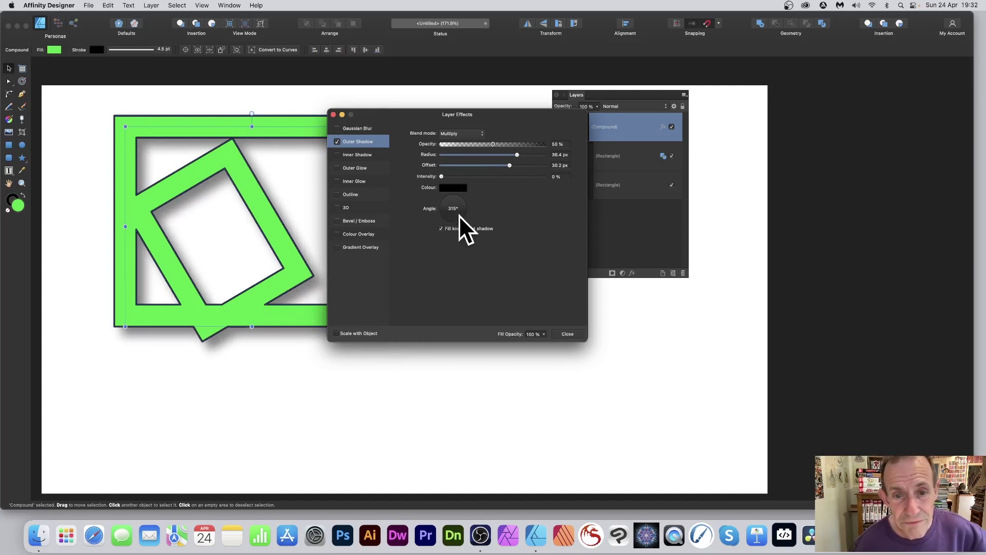
drag(459, 214, 502, 162)
drag(507, 163, 528, 166)
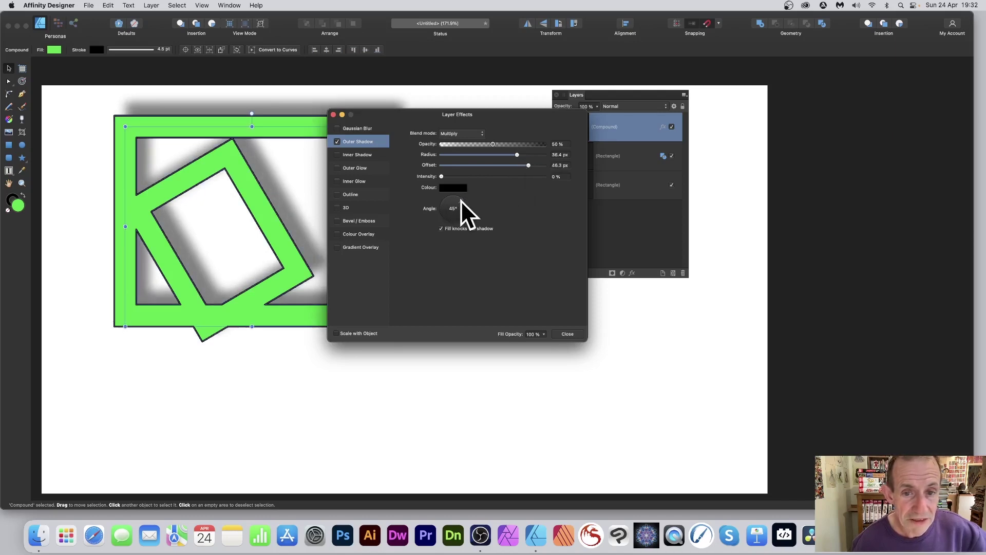
drag(461, 200, 532, 177)
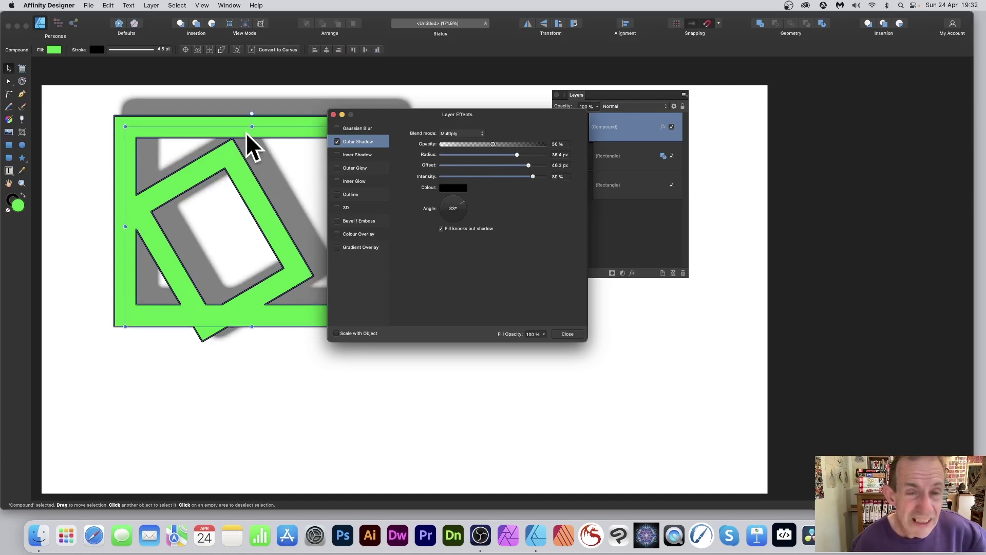
drag(485, 177, 450, 174)
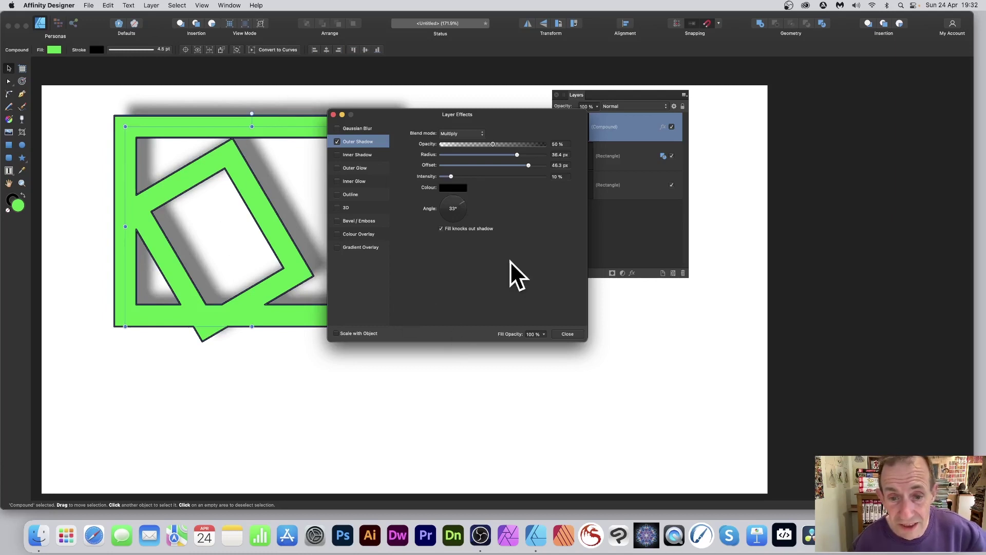
click(568, 334)
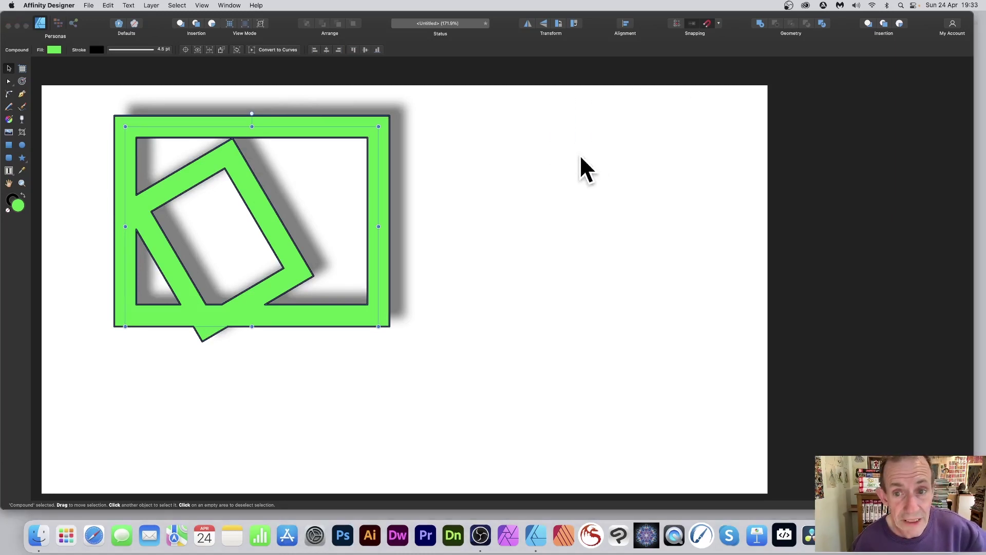
- Stretch the inner rotated rectangle into a long bar, then widen it into a large tilted frame
click(319, 163)
click(363, 129)
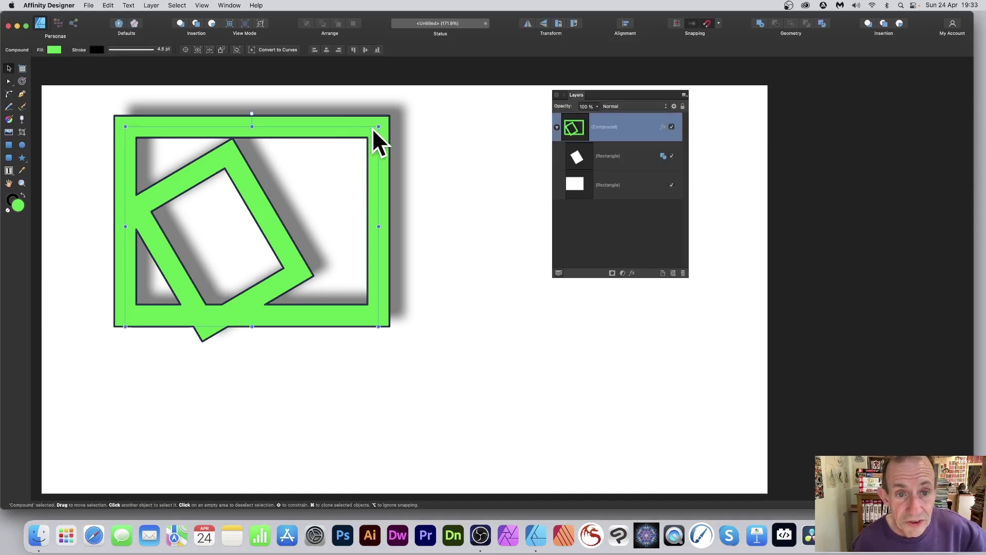
click(578, 154)
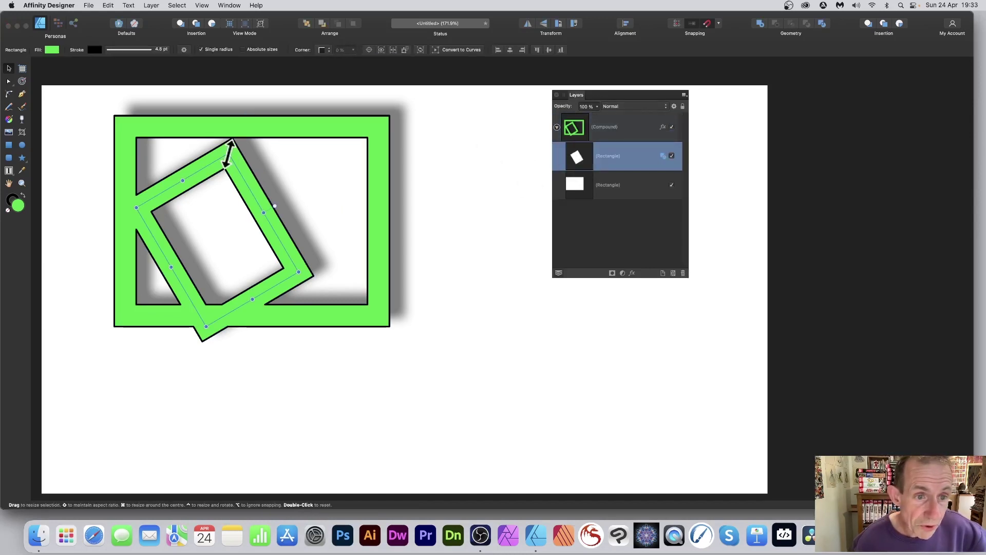
drag(230, 154, 441, 135)
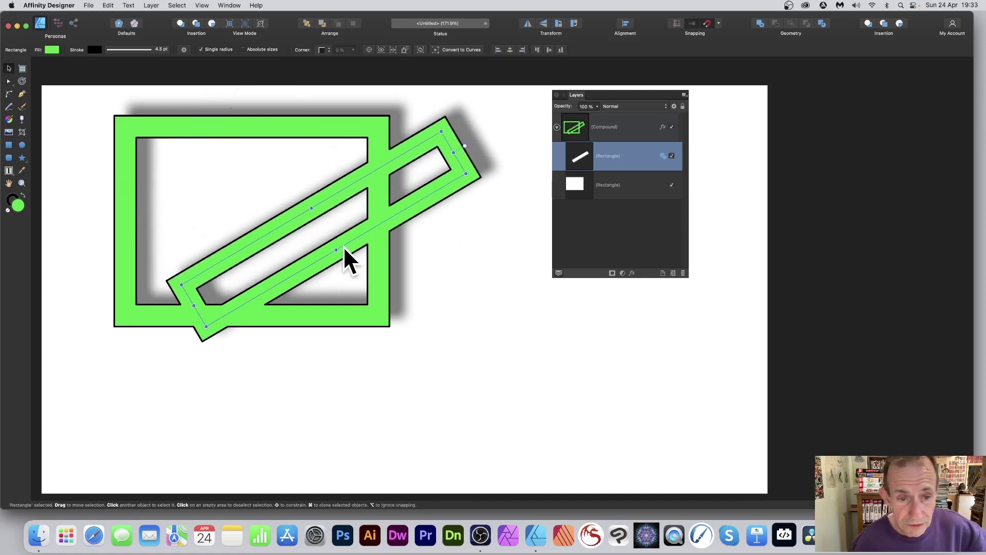
drag(336, 249, 428, 374)
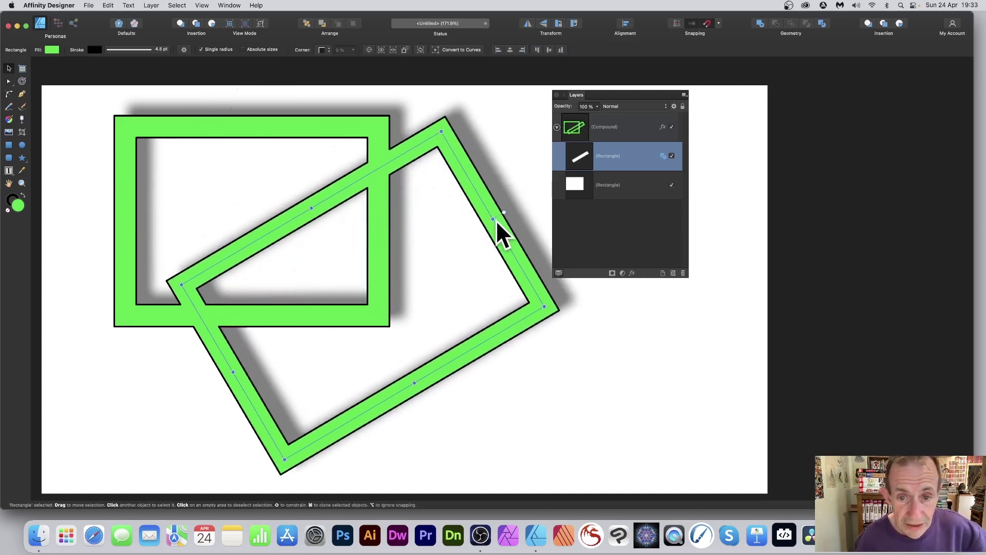
- Rotate the large rectangle clockwise to about 35° and open its layer effects
click(432, 163)
click(465, 144)
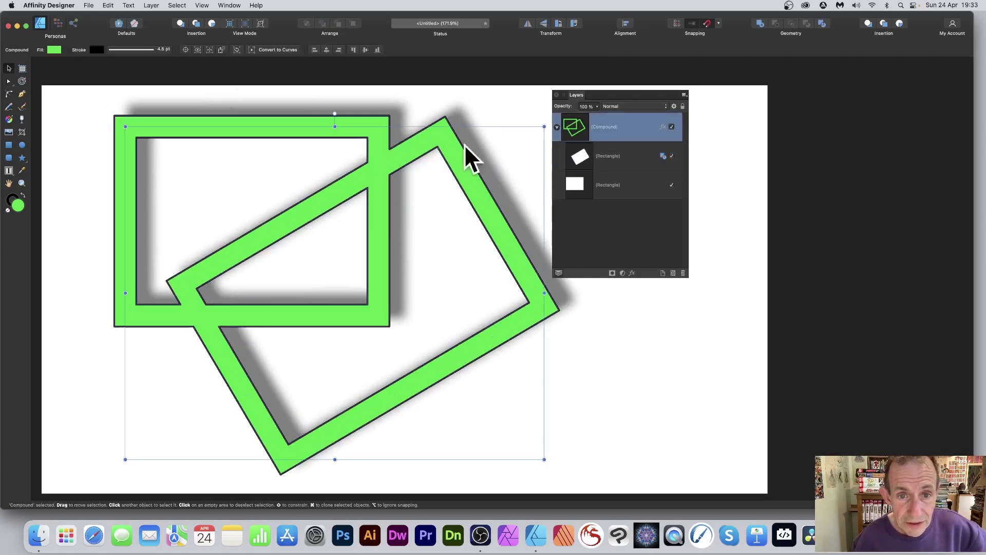
click(591, 157)
drag(441, 126, 493, 287)
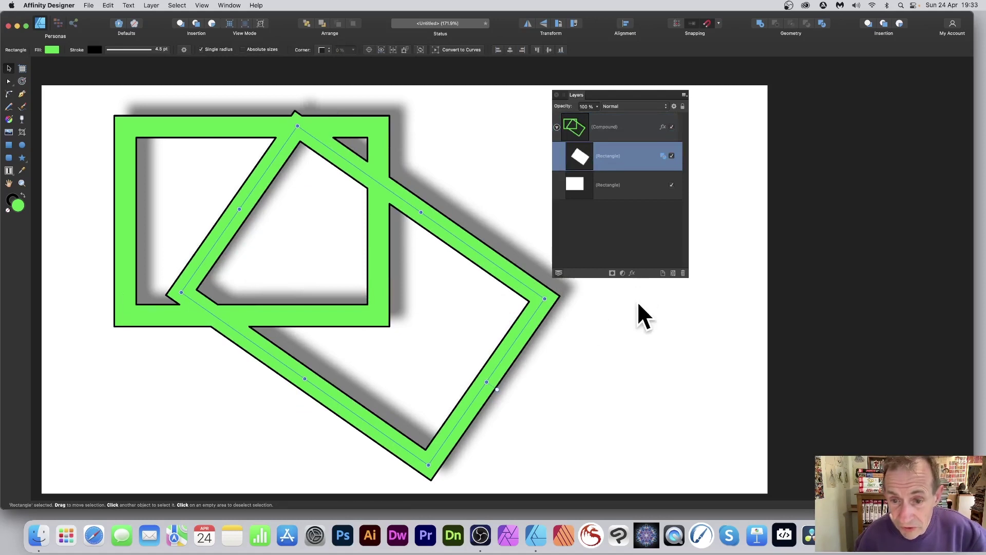
click(633, 273)
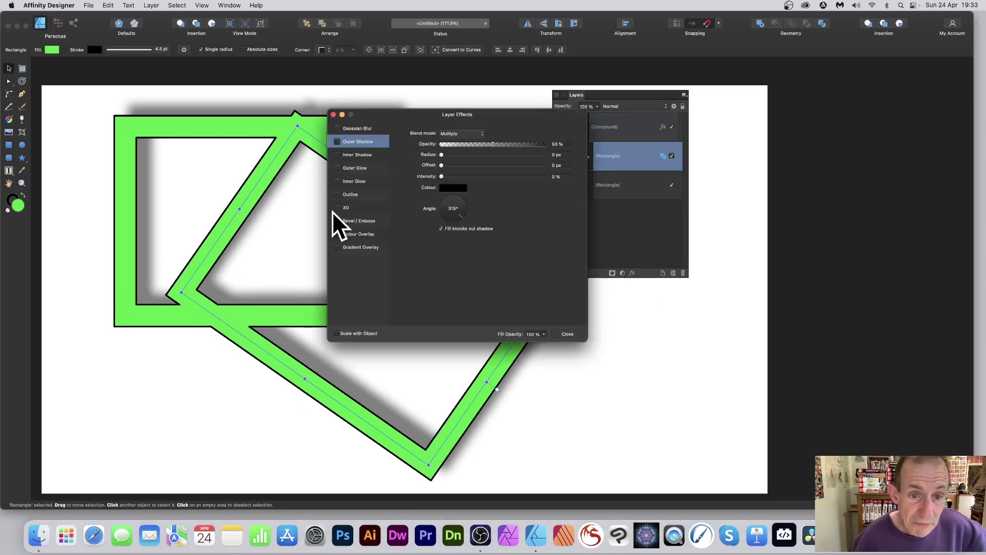
click(346, 207)
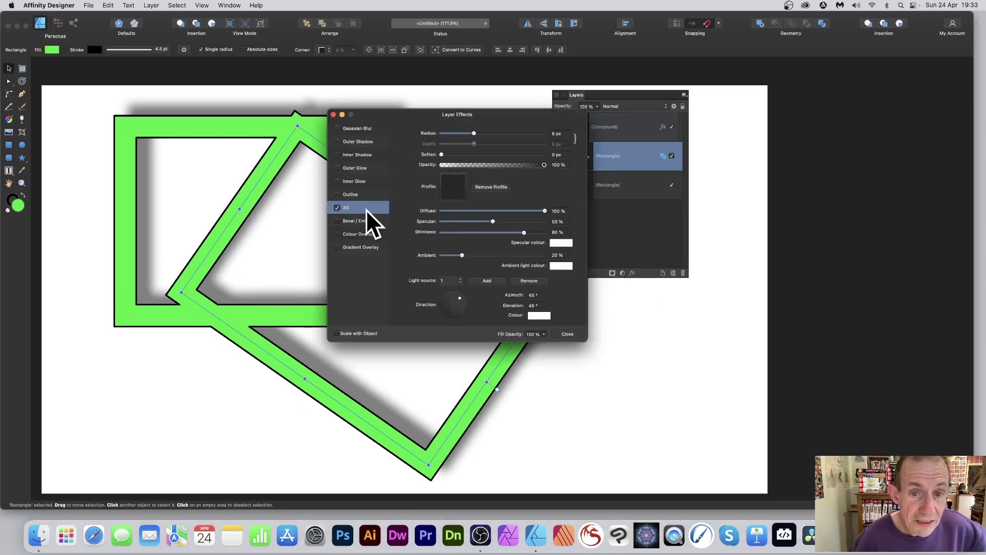
drag(480, 133, 522, 133)
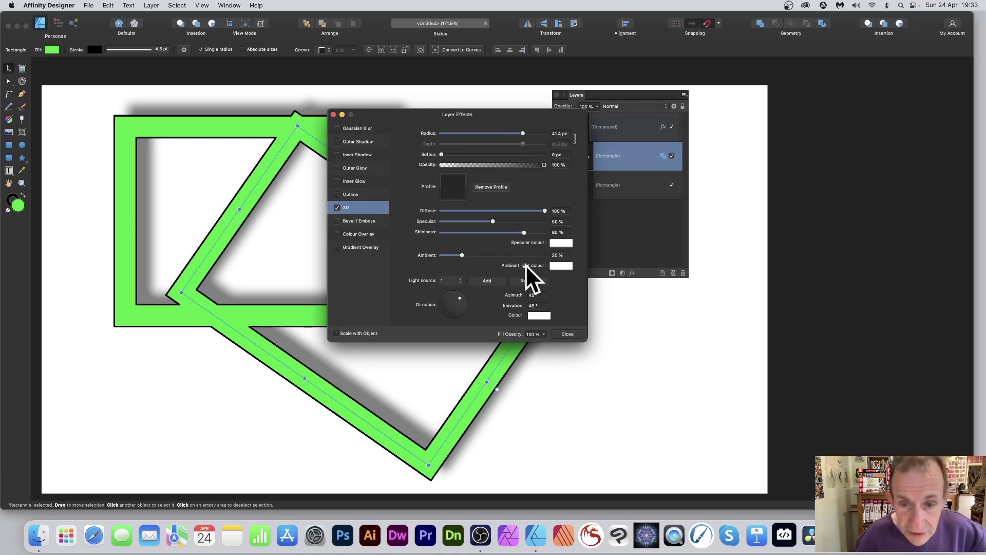
click(568, 334)
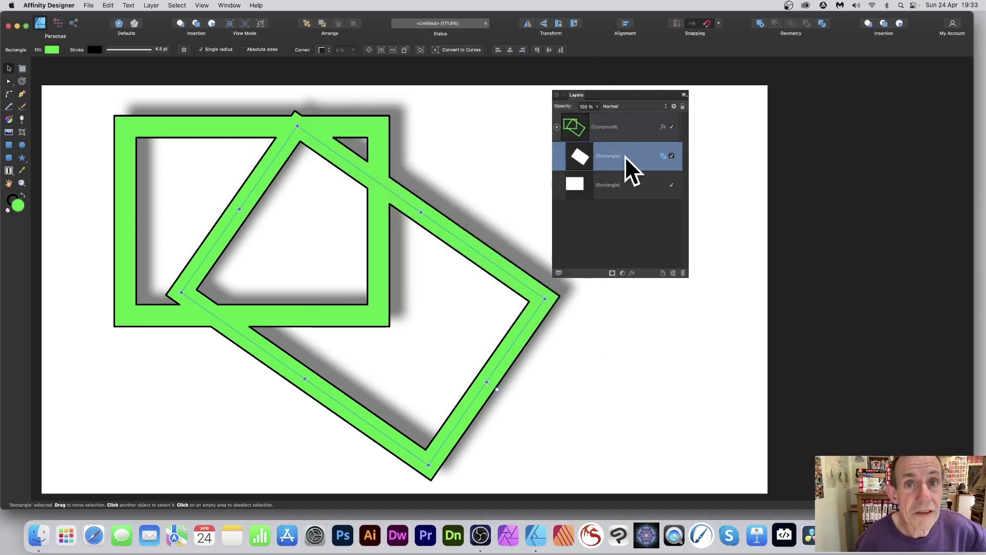
click(572, 124)
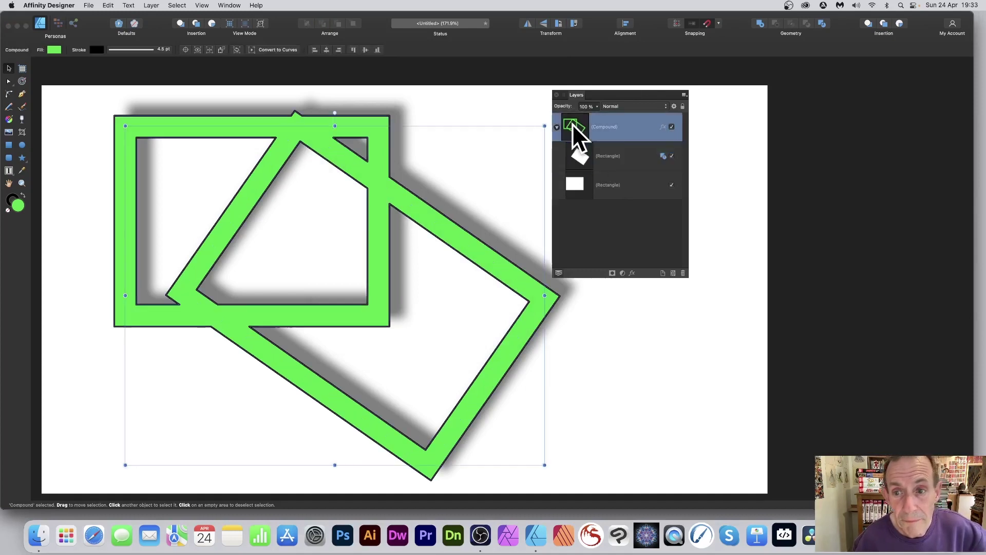
click(572, 156)
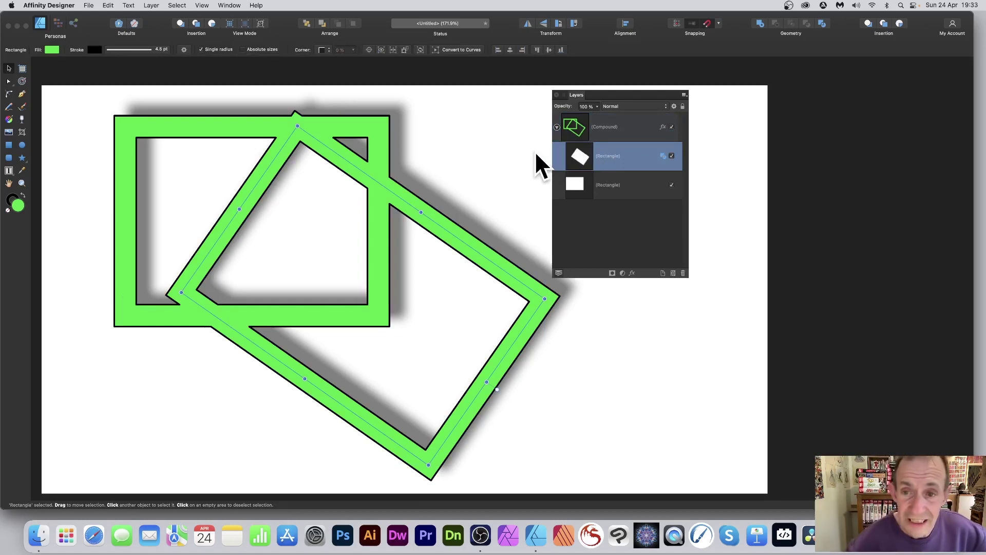
click(555, 126)
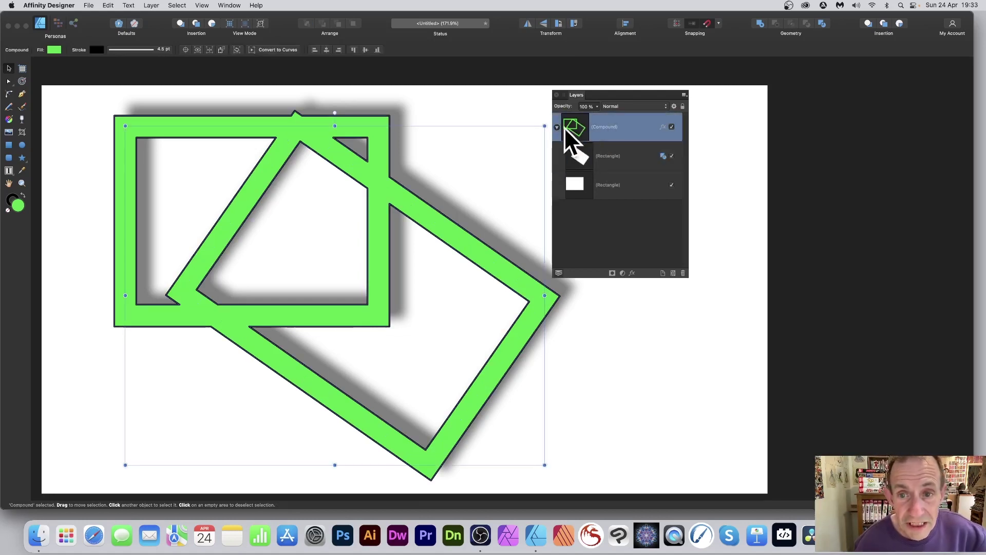
- Change the compound's fill colour to orange-red
click(53, 50)
drag(62, 116, 51, 129)
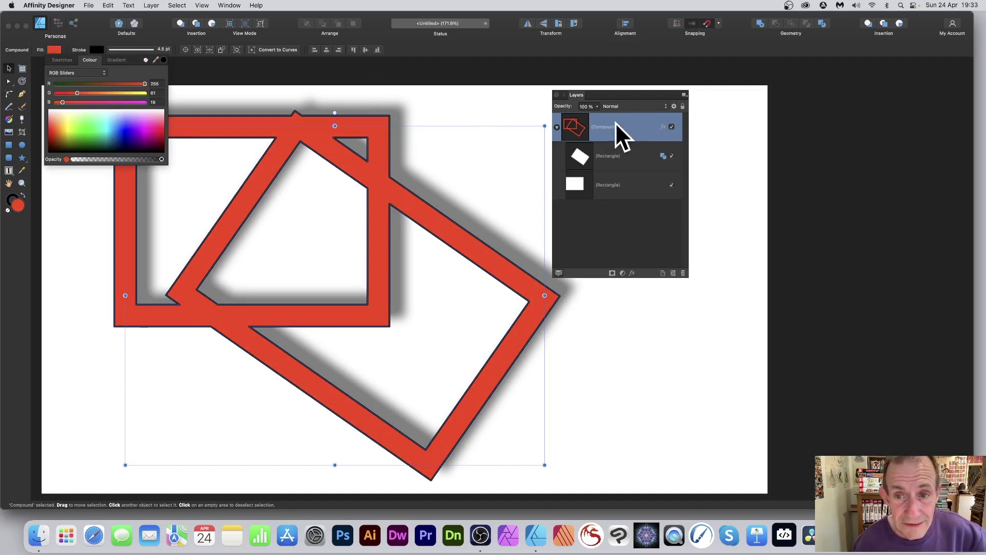
click(636, 266)
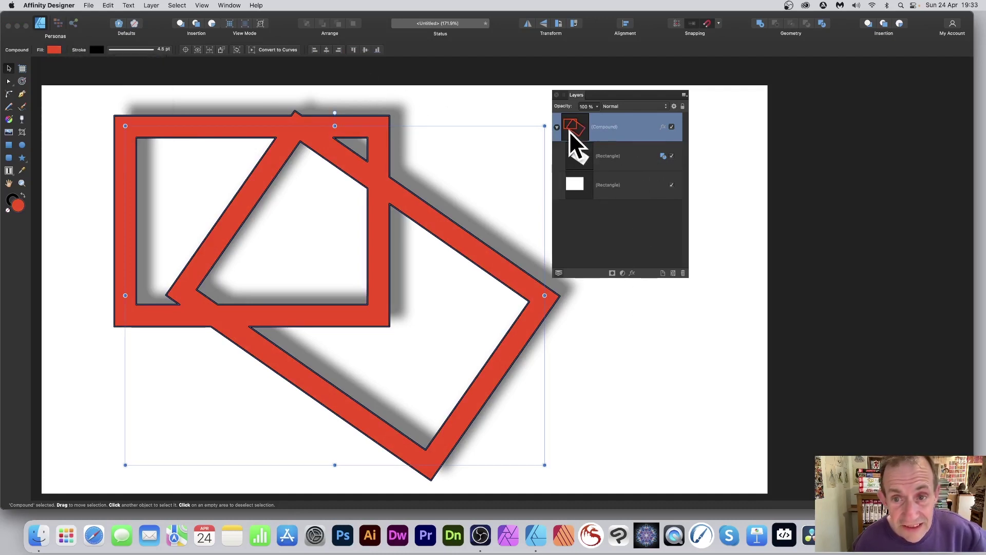
- Add a 3D layer effect to the compound with a 33 px radius
click(631, 272)
click(341, 208)
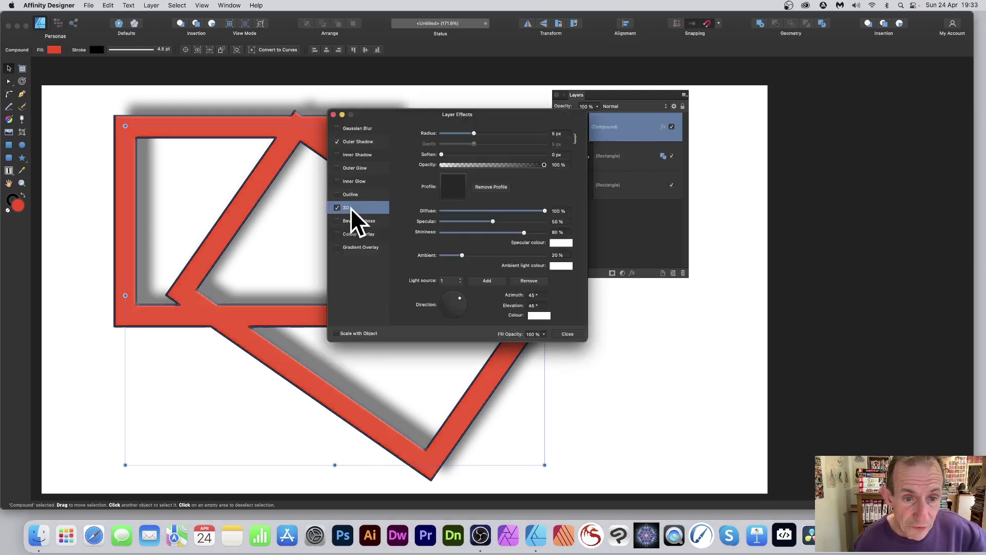
drag(483, 134, 513, 132)
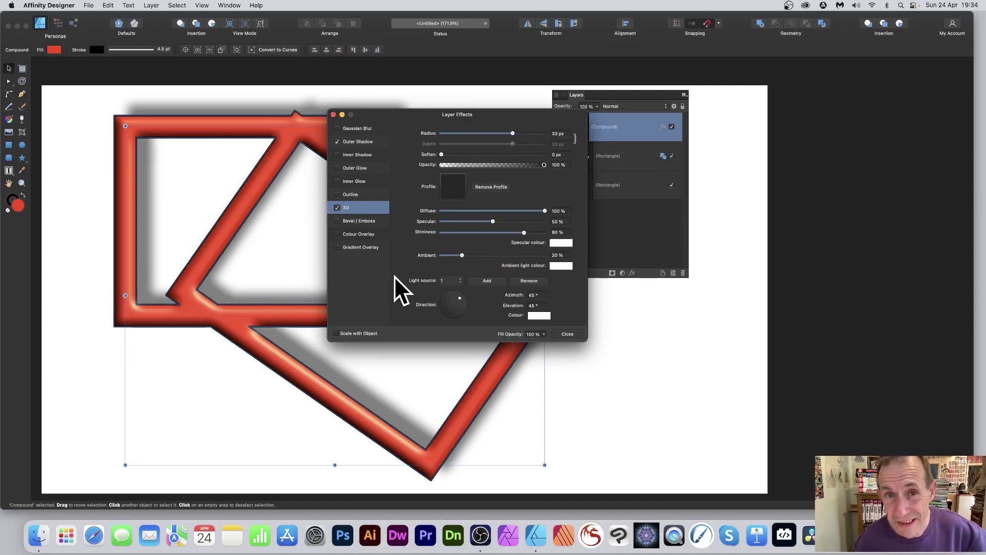
click(573, 334)
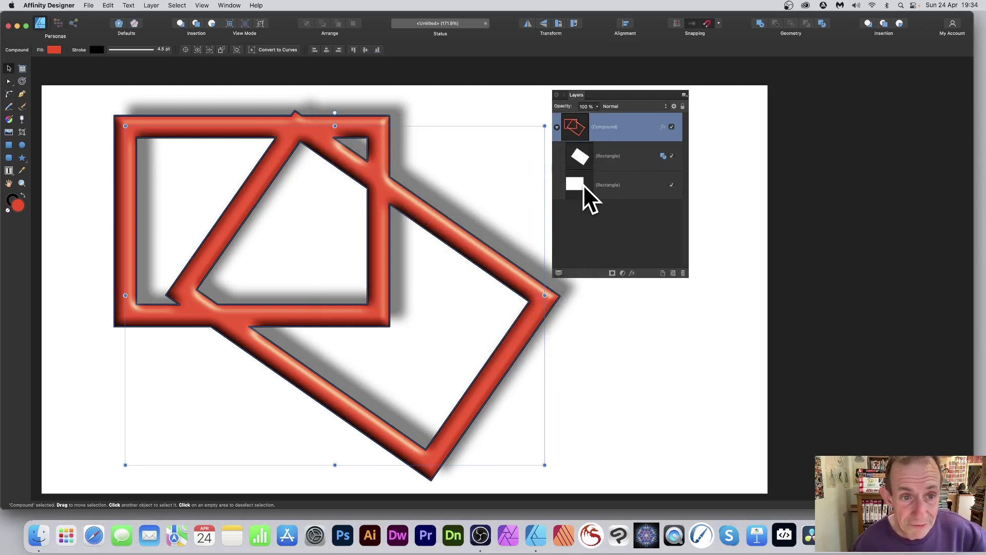
- Move the rotated rectangle up-left and shift the upright rectangle down-left
click(587, 156)
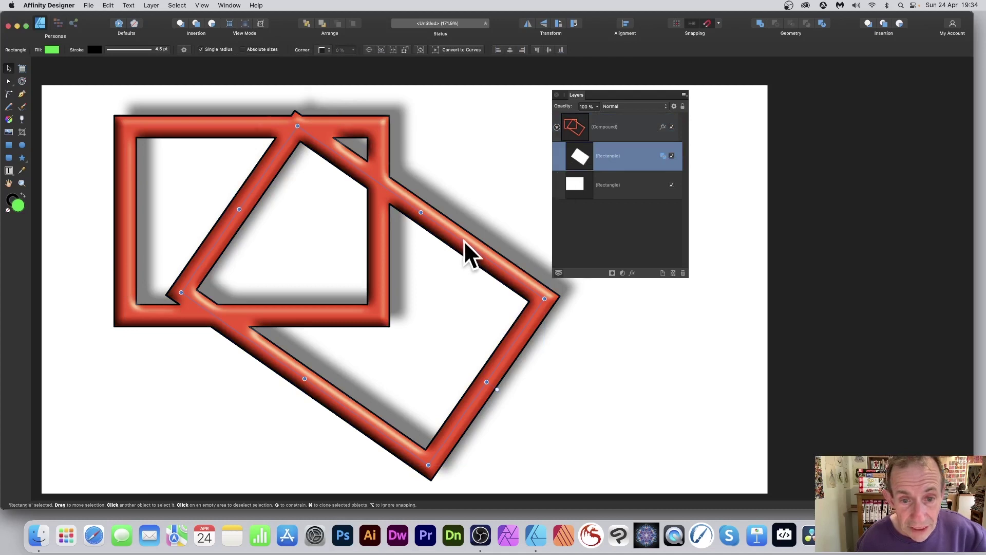
drag(462, 247, 423, 242)
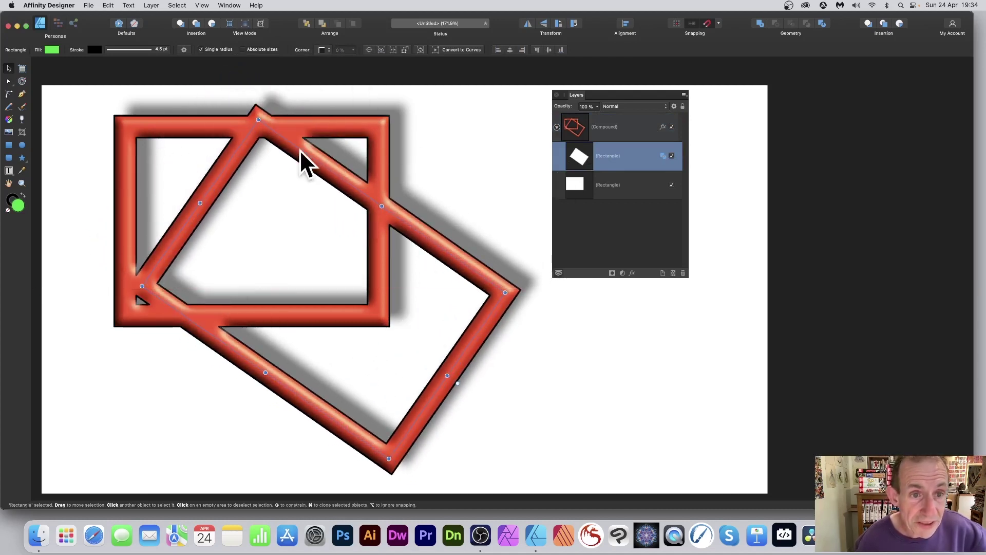
drag(310, 153, 299, 181)
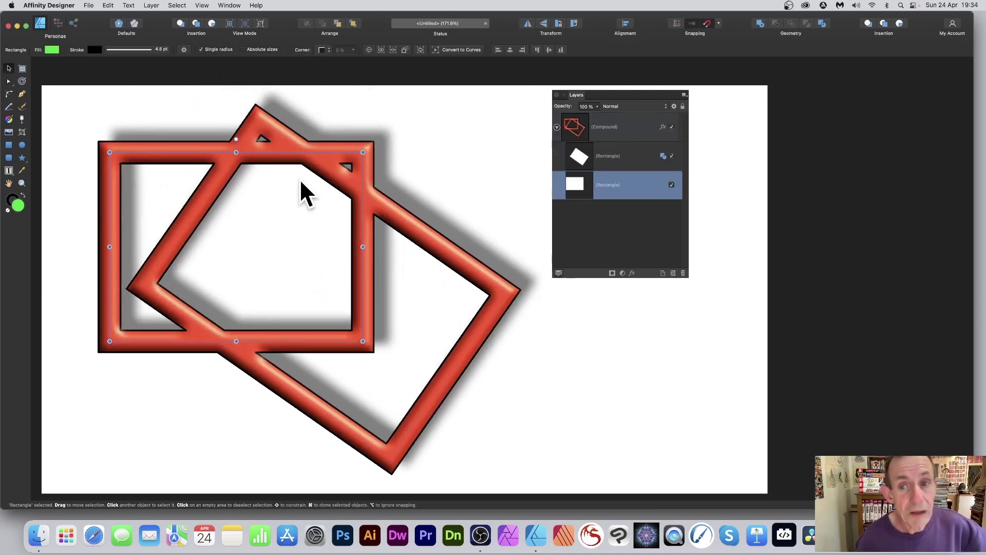
click(606, 157)
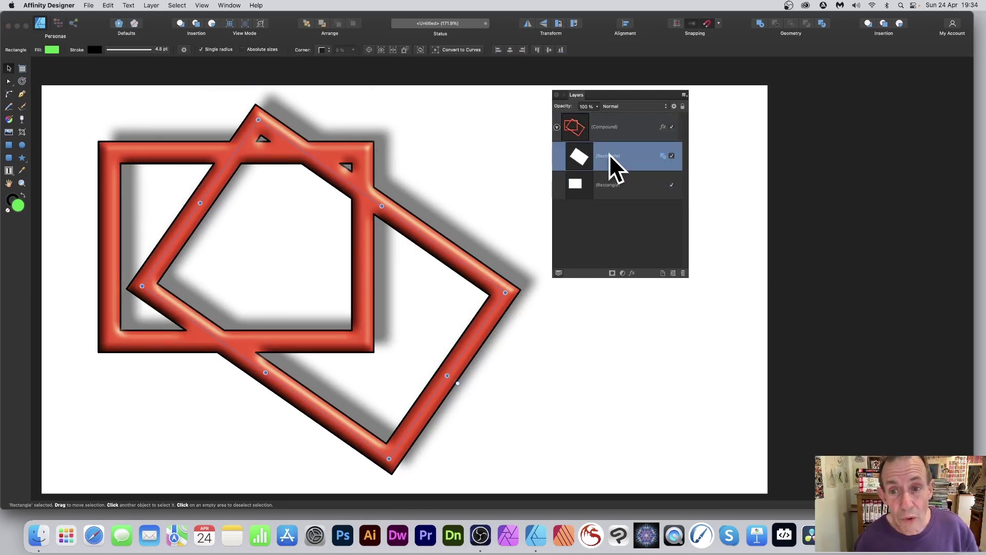
right_click(609, 153)
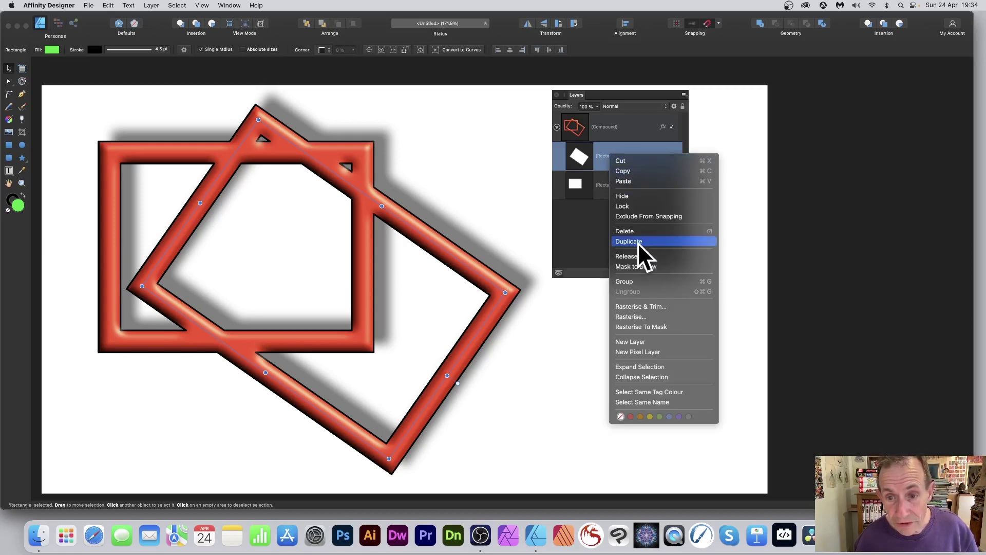
click(591, 151)
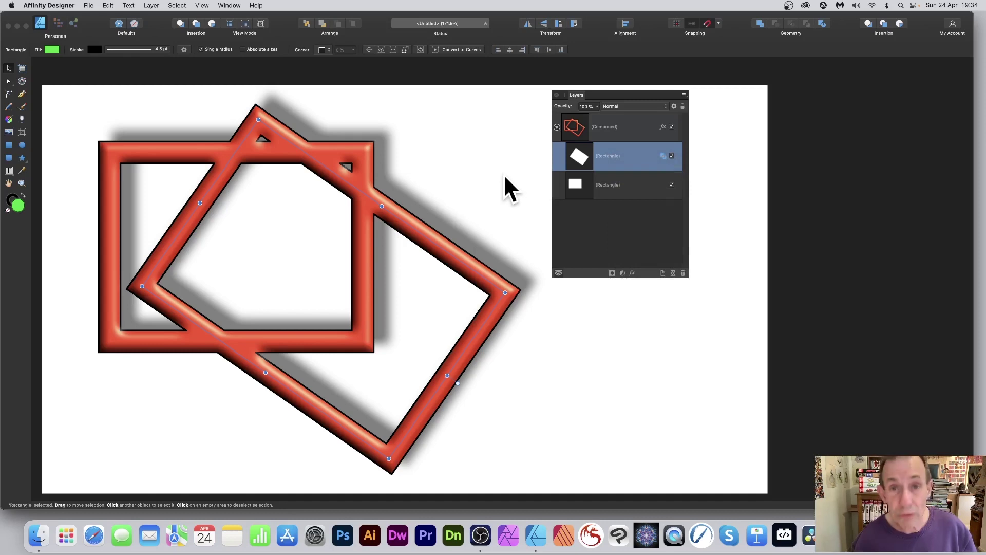
- Clone the rectangle, shorten it, move it to overlap the outlines, and keep its mode as Add
mouse_move(400, 221)
mouse_down()
mouse_move(480, 181)
mouse_move(467, 186)
mouse_up()
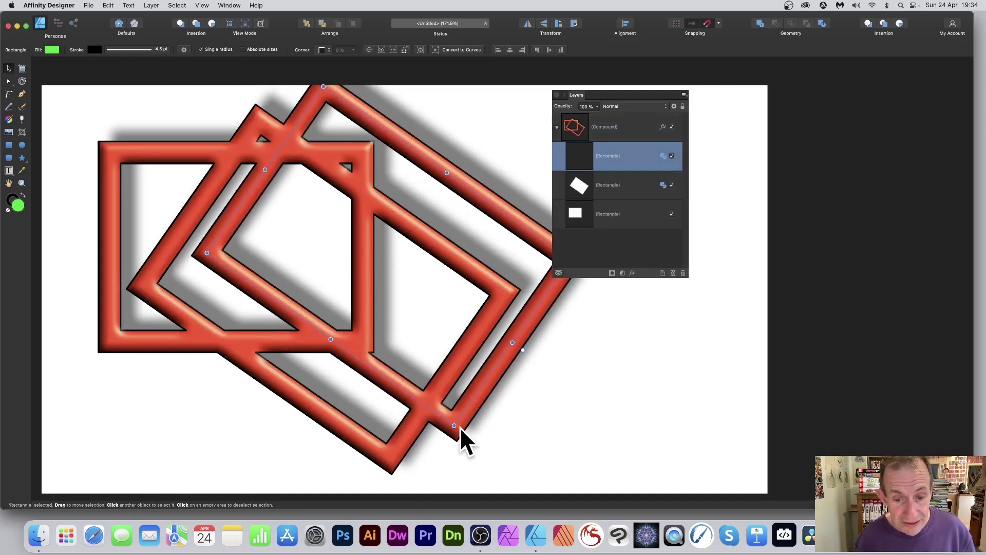
drag(452, 424, 263, 290)
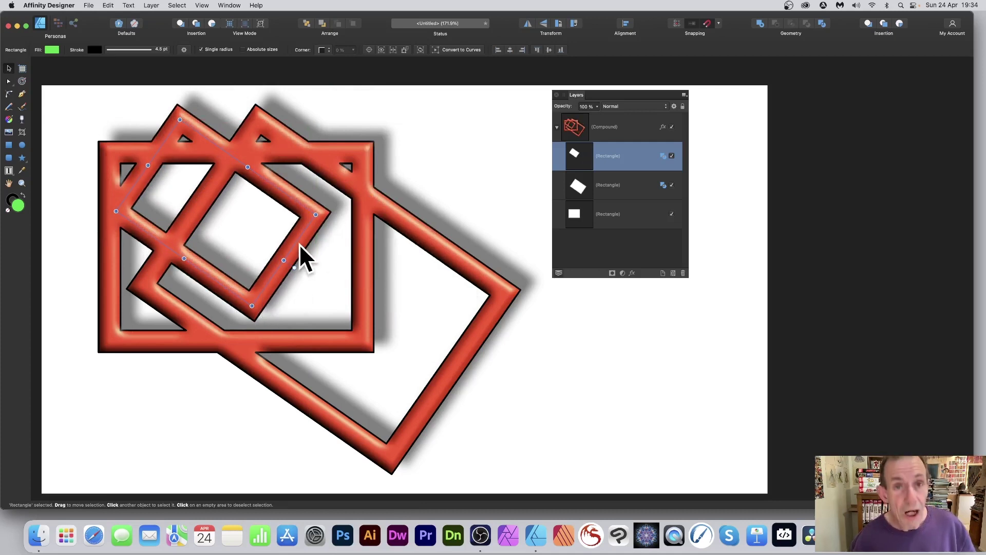
mouse_move(300, 242)
mouse_down()
mouse_move(443, 227)
mouse_move(502, 248)
mouse_move(488, 252)
mouse_move(588, 368)
mouse_move(556, 403)
mouse_up()
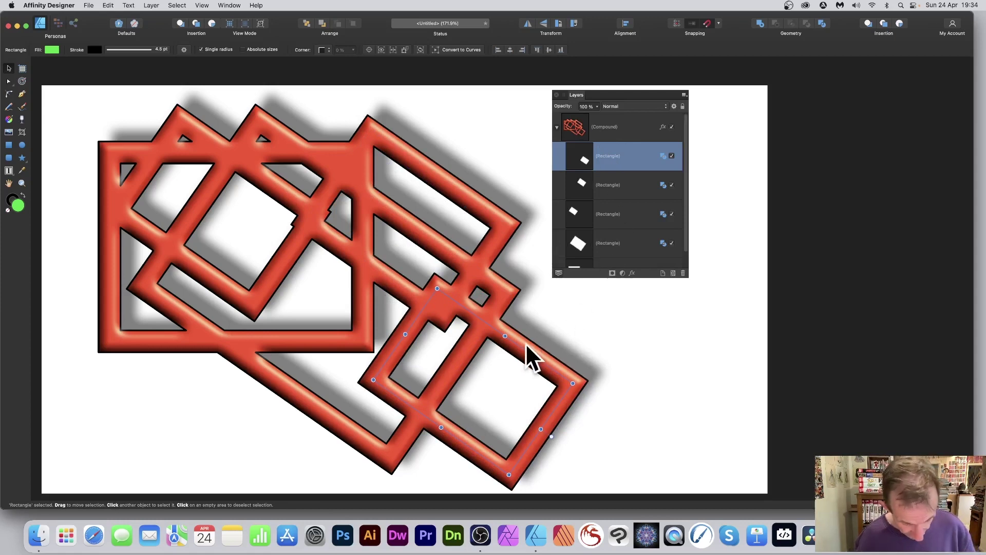
mouse_move(523, 352)
mouse_down()
mouse_move(538, 340)
mouse_move(532, 244)
mouse_move(509, 171)
mouse_move(531, 178)
mouse_up()
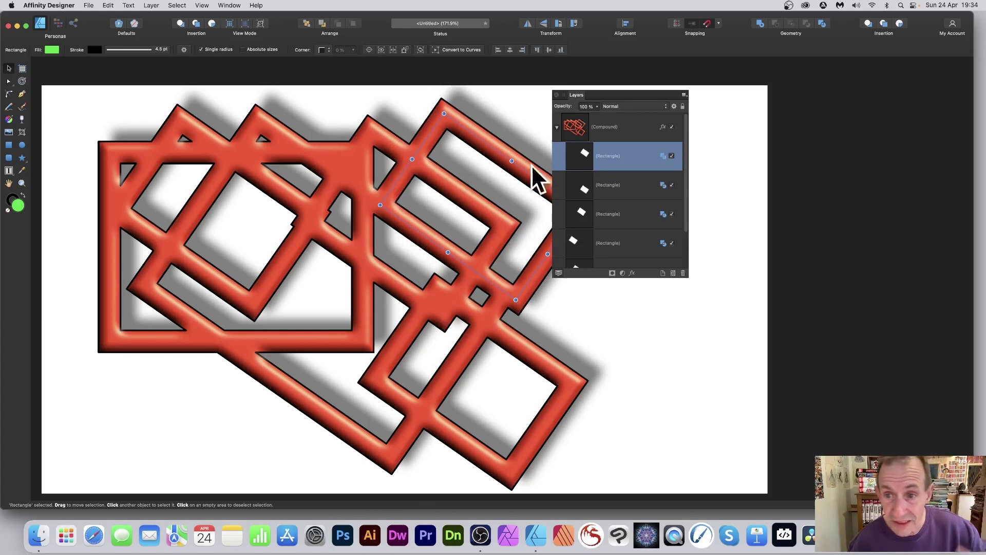
click(662, 156)
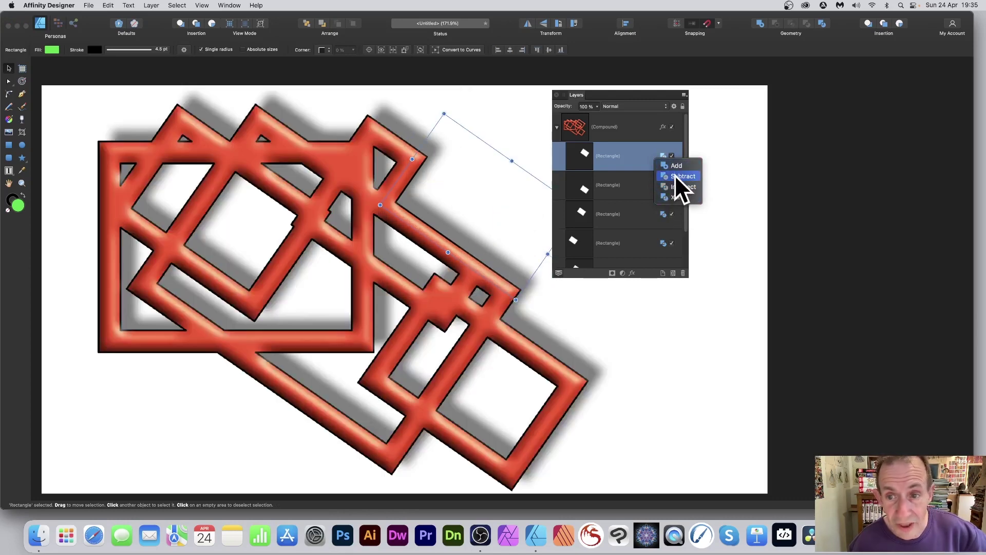
click(677, 165)
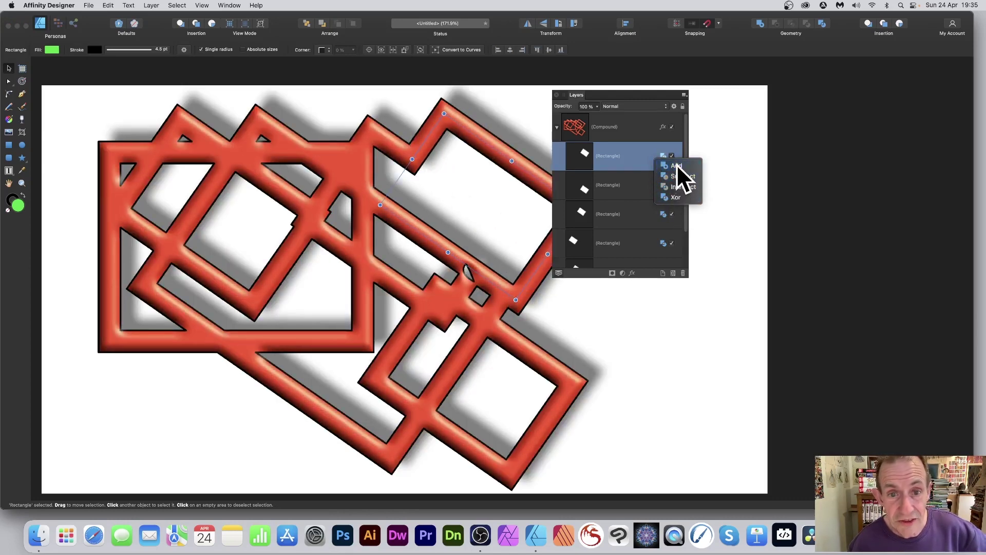
- Stretch and move the copied rectangle to reshape the lattice, then reselect the whole compound
drag(443, 112, 529, 162)
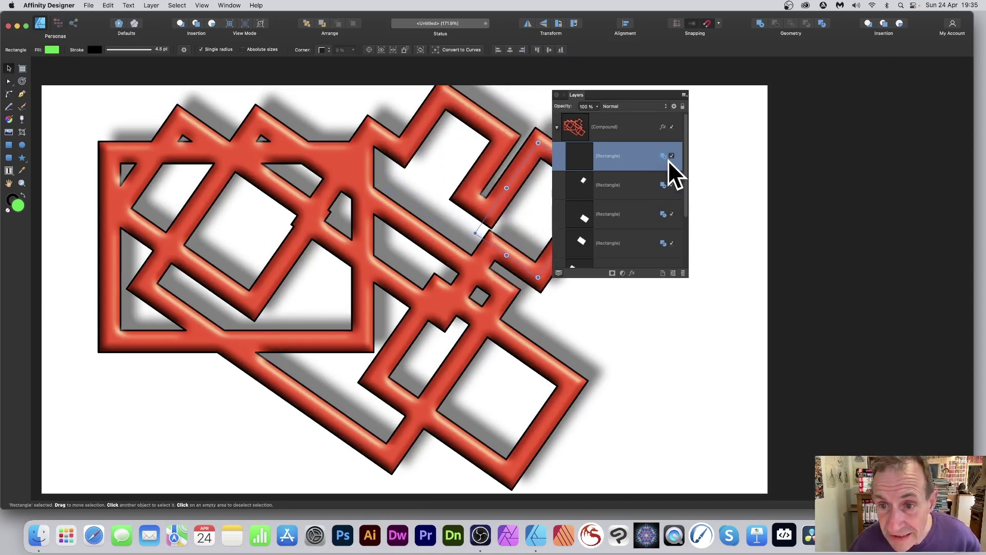
drag(599, 95, 679, 97)
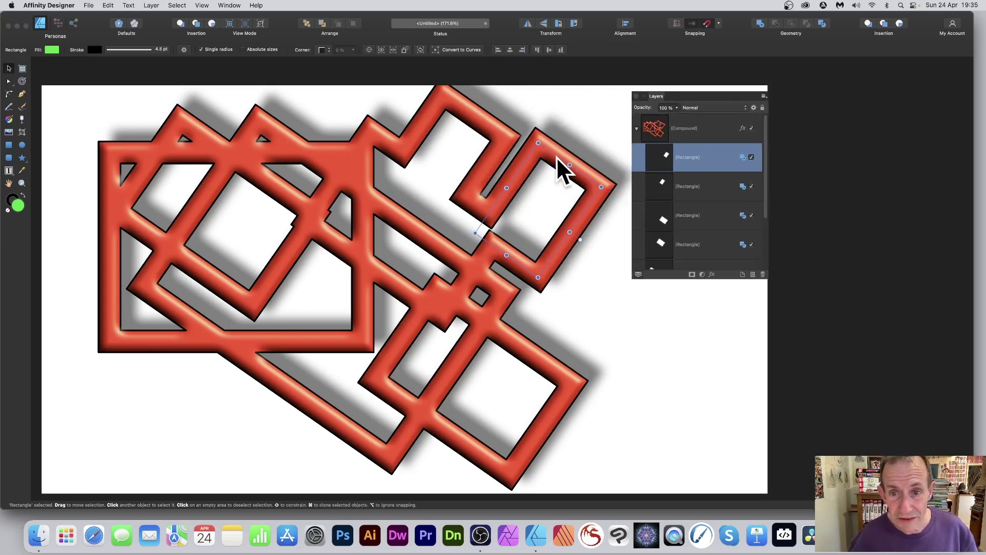
drag(557, 158, 317, 330)
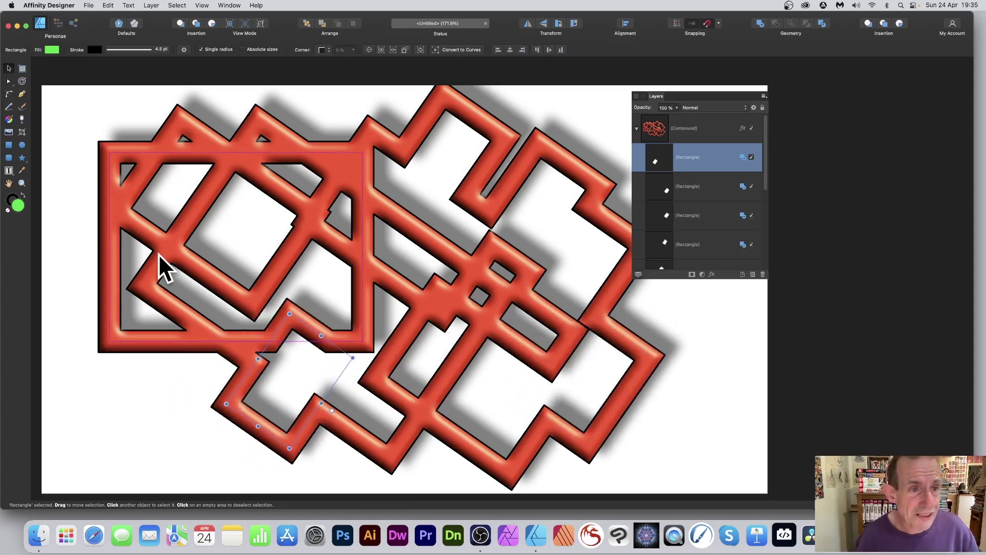
click(179, 150)
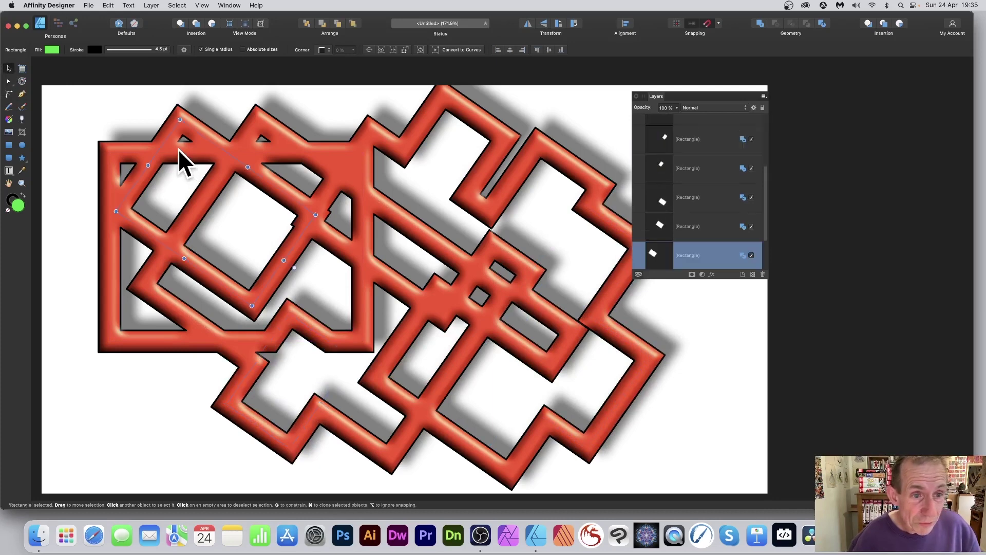
scroll(692, 146, up, 5)
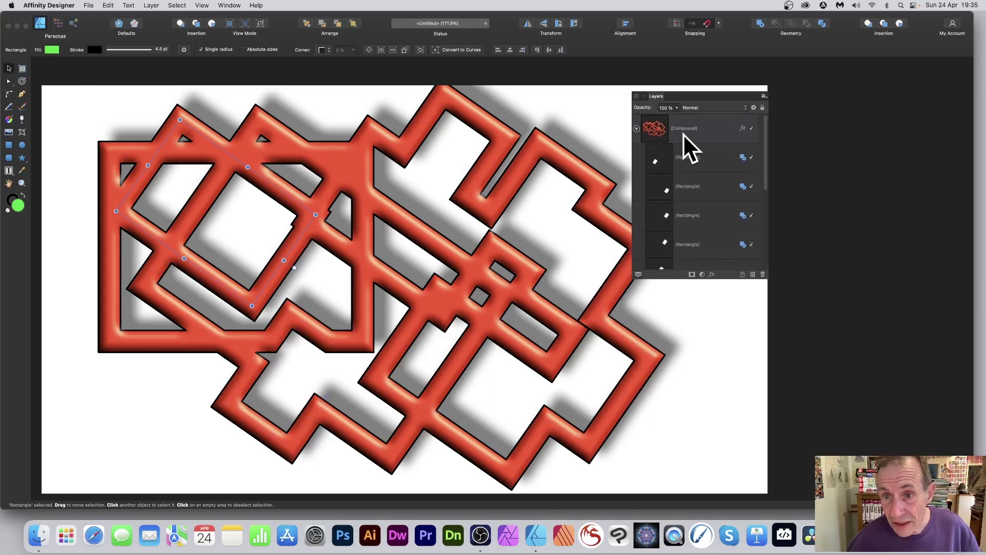
click(694, 133)
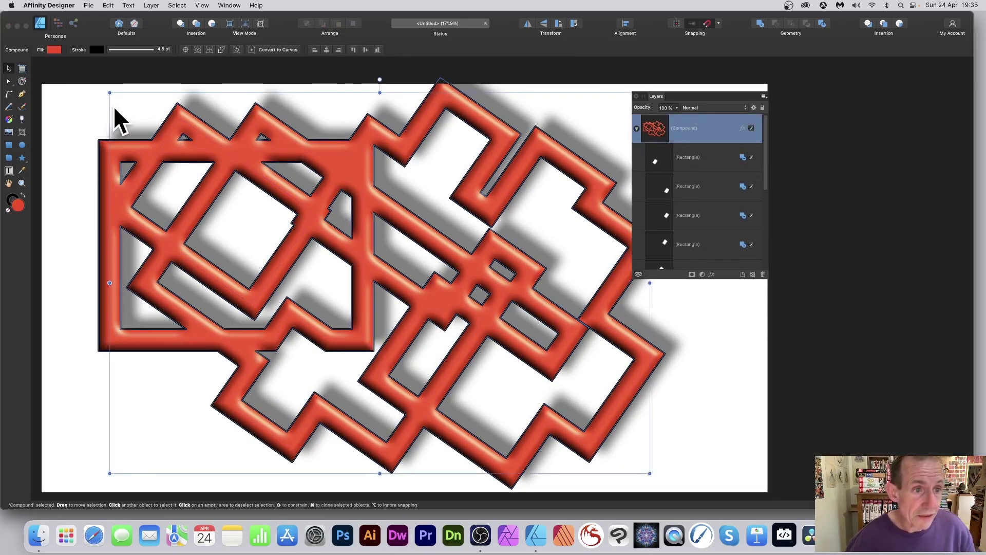
- Scale the red compound, move it toward the page's upper-left, and set its stroke width to 2.5 pt
drag(110, 94, 293, 221)
drag(353, 242, 197, 158)
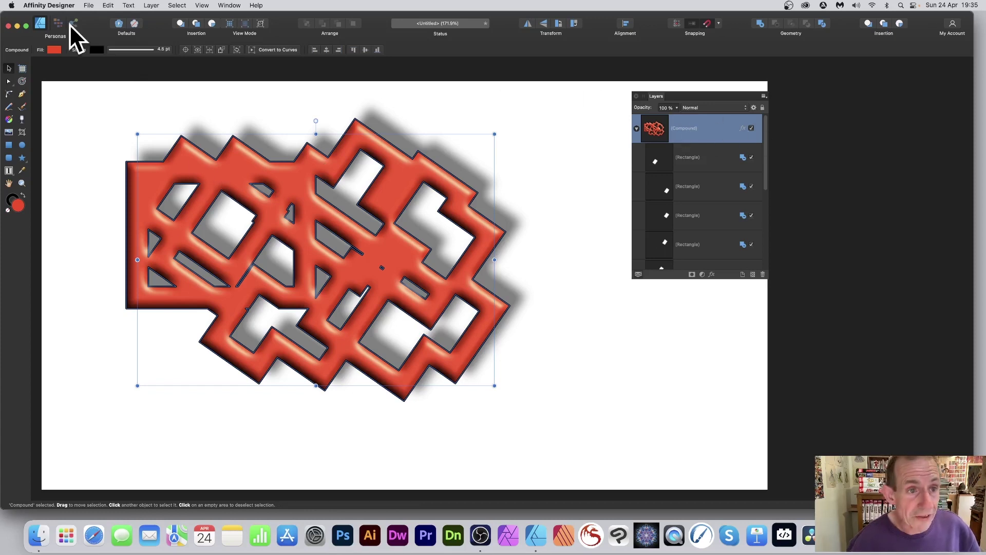
click(135, 49)
drag(118, 76, 120, 77)
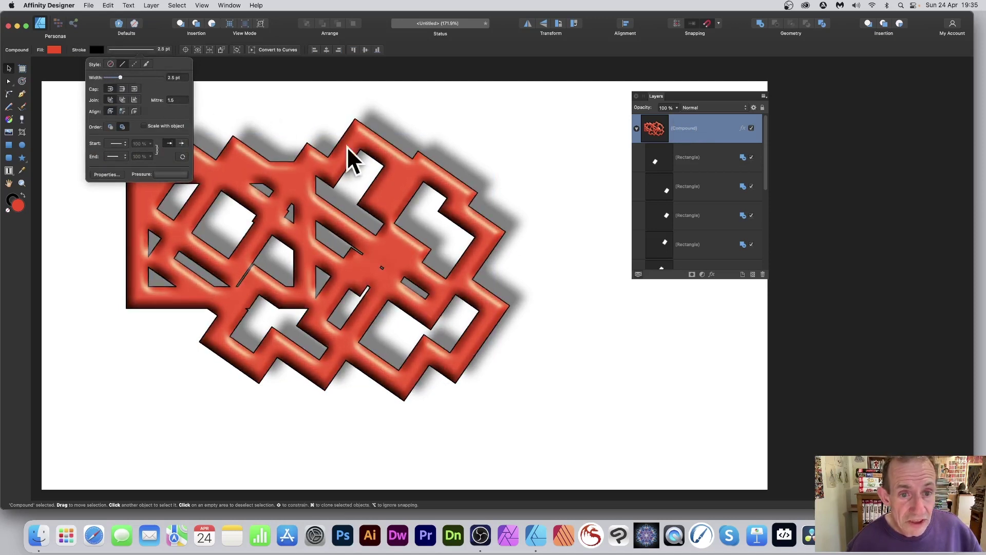
drag(353, 143, 381, 132)
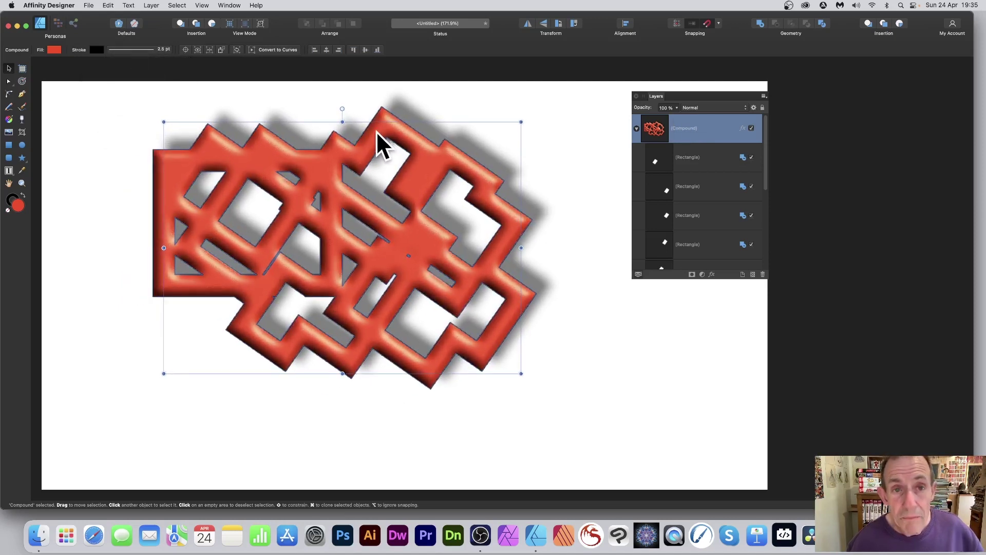
- Collapse the compound's layer, Alt-drag an offset copy downward, and select both compounds
click(637, 129)
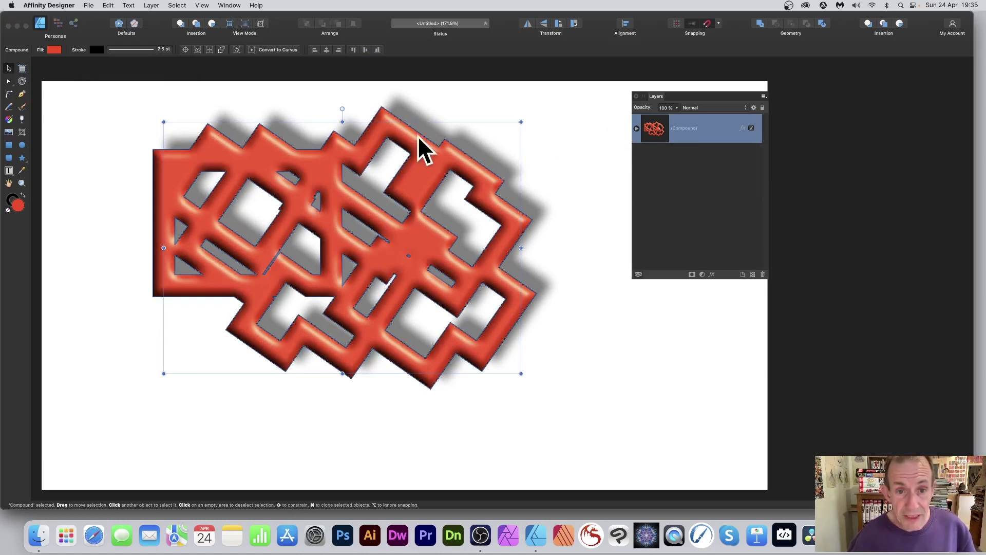
mouse_move(414, 139)
mouse_down()
mouse_move(461, 186)
mouse_move(412, 205)
mouse_up()
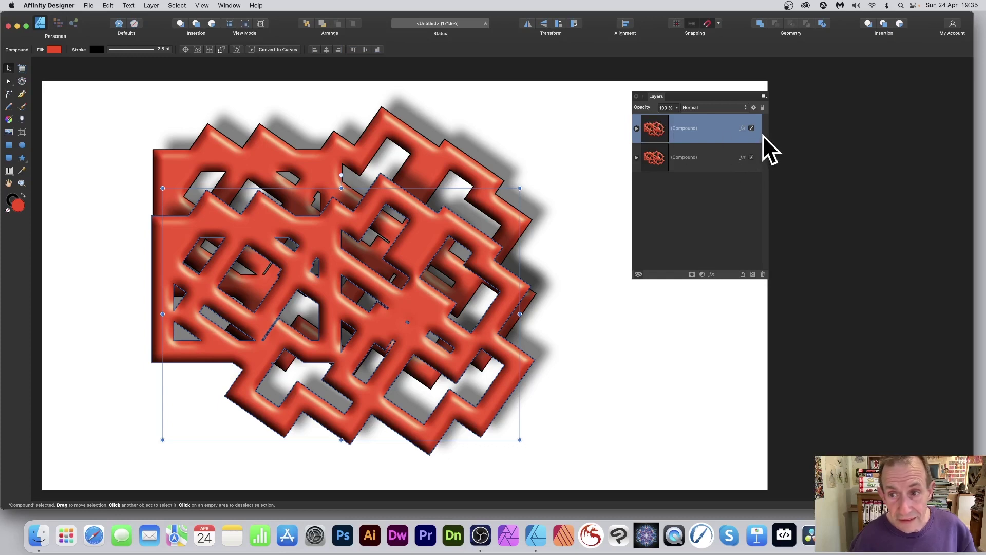
shift+click(686, 157)
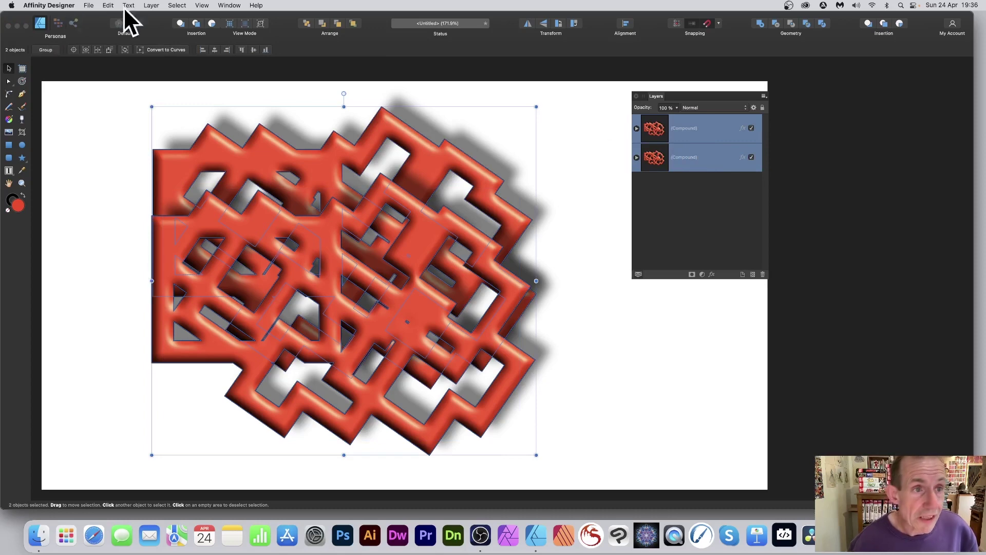
- Merge both selected compounds with Layer > Create Compound and expand the new layer
click(150, 7)
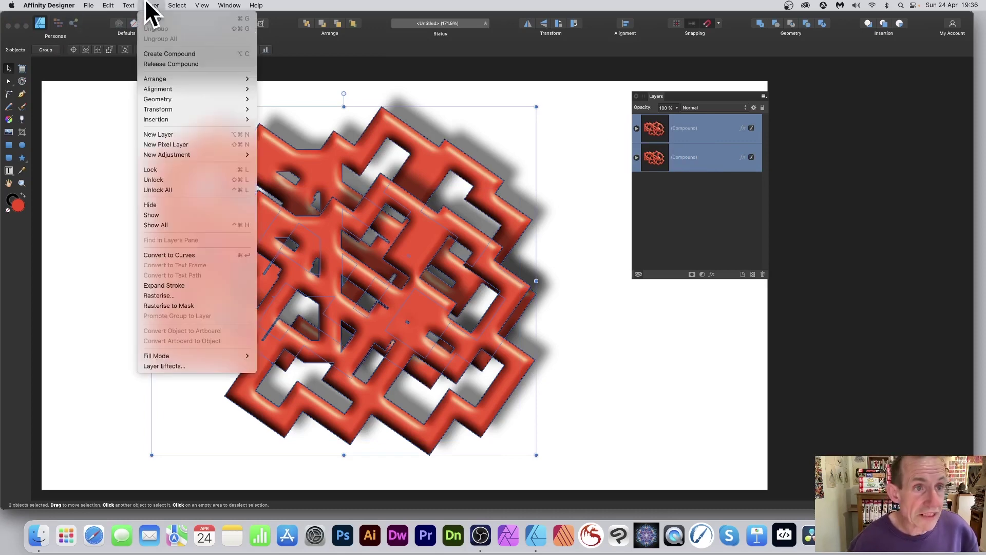
click(169, 53)
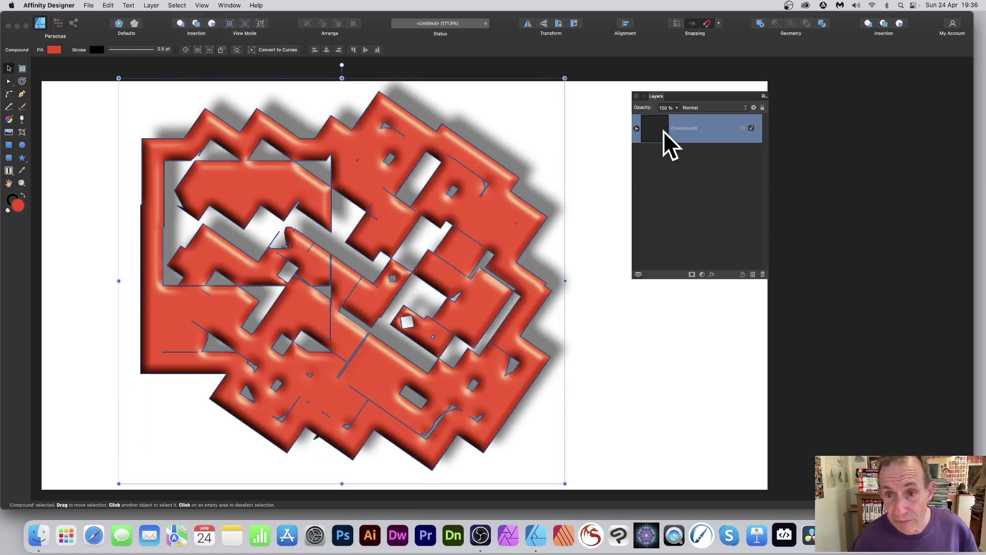
click(637, 129)
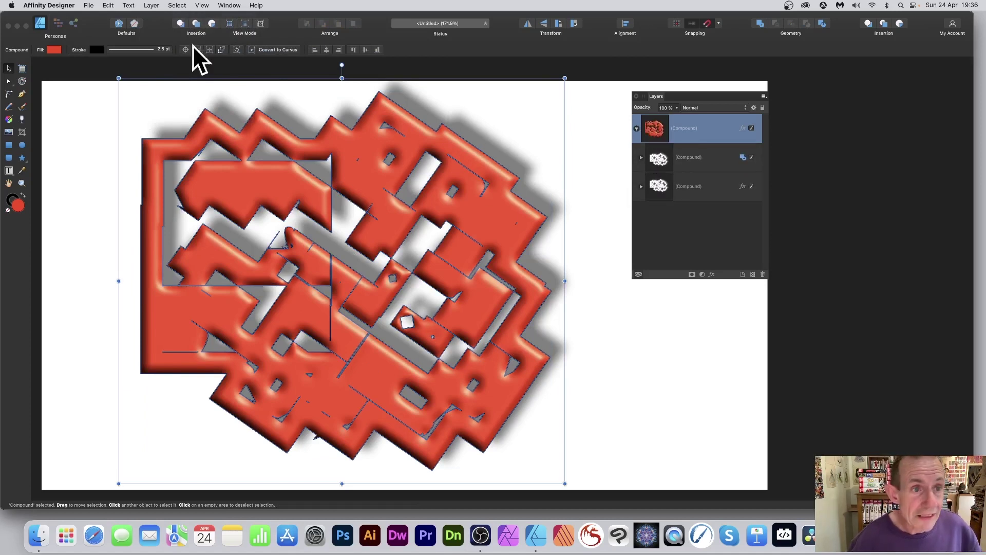
- Contour the merged compound into thin outlines with a 9.1 px radius
click(22, 81)
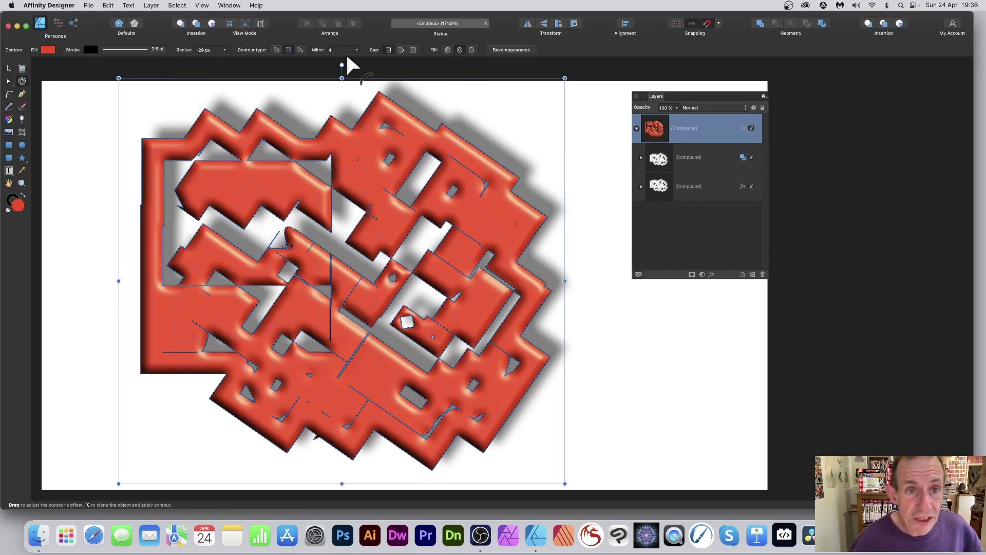
click(224, 49)
drag(224, 56, 252, 61)
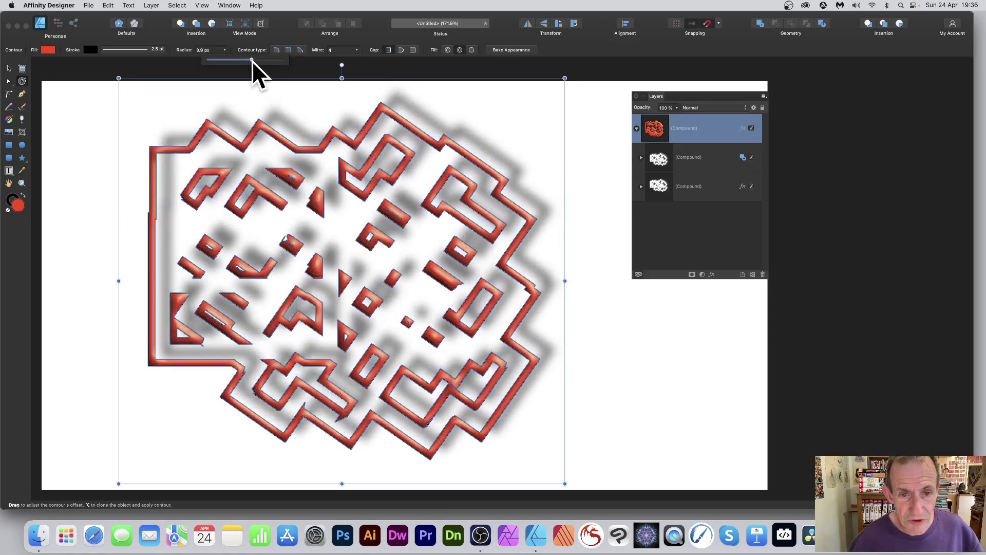
- Lower the compound's 3D effect radius to 14.6 px in Layer Effects
click(713, 274)
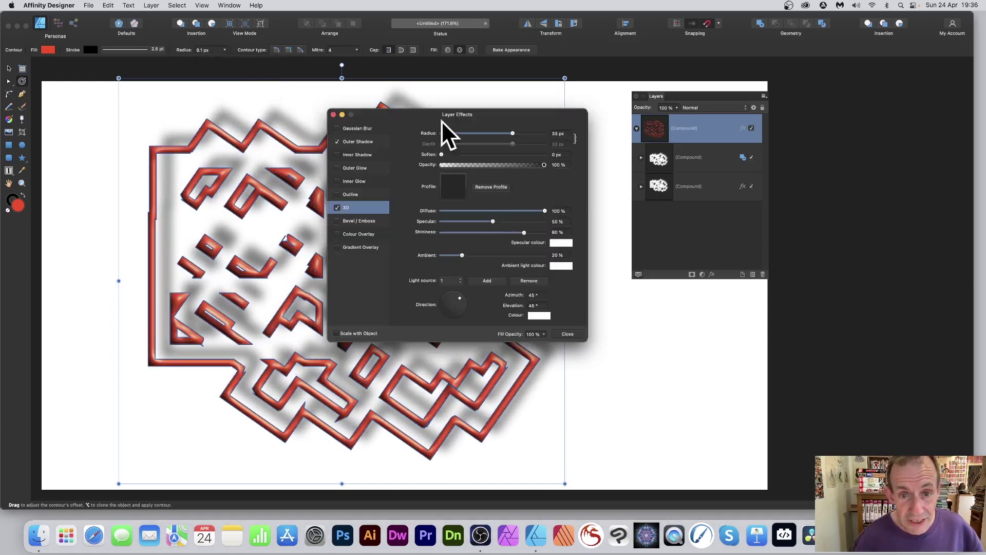
drag(513, 134, 489, 134)
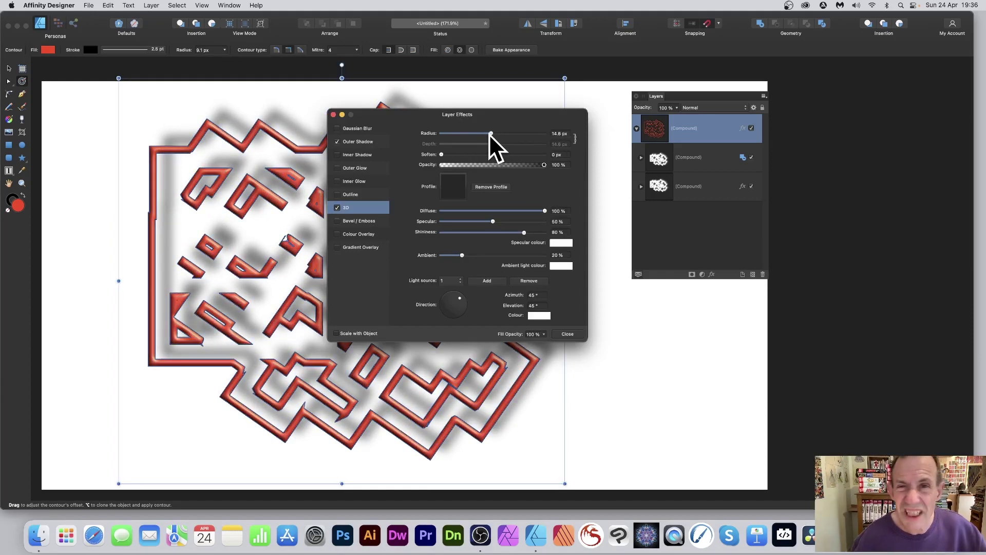
click(568, 335)
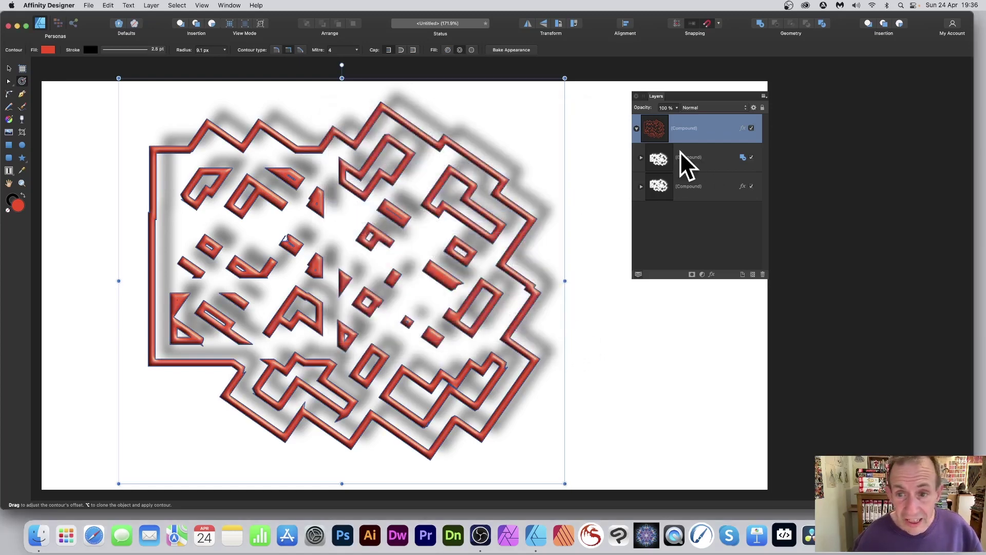
- Select the right-hand rectangle in the second inner compound and drag it up-left to the top edge
click(642, 159)
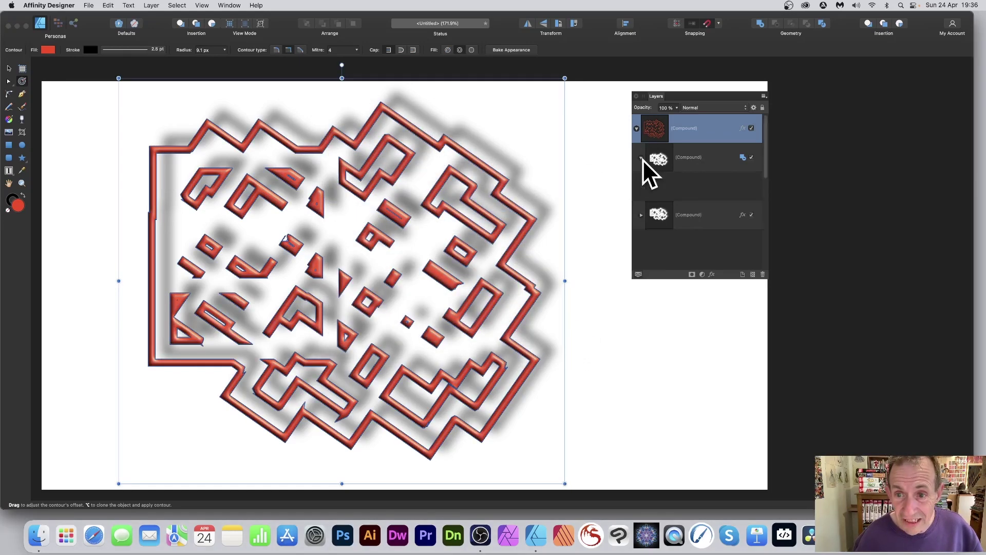
click(689, 186)
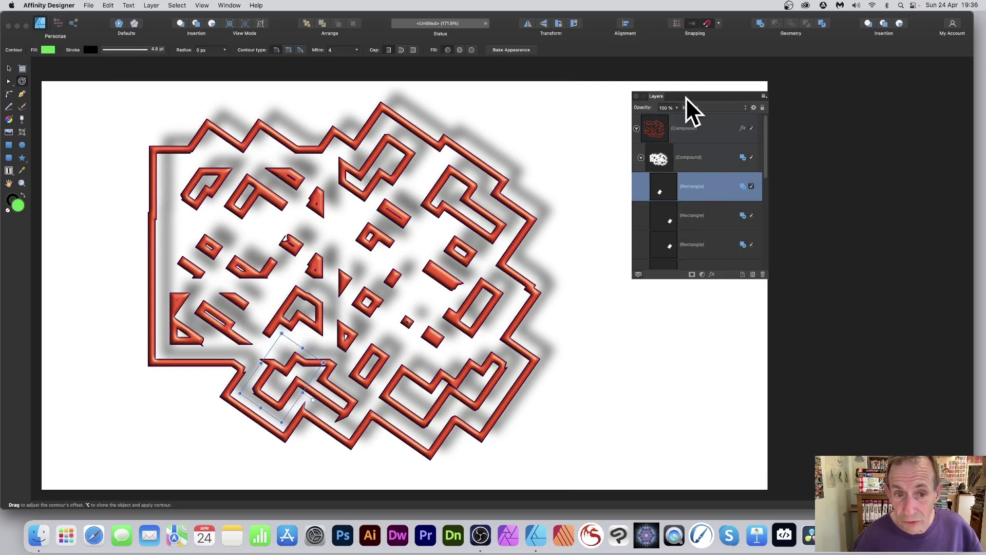
drag(685, 97, 516, 85)
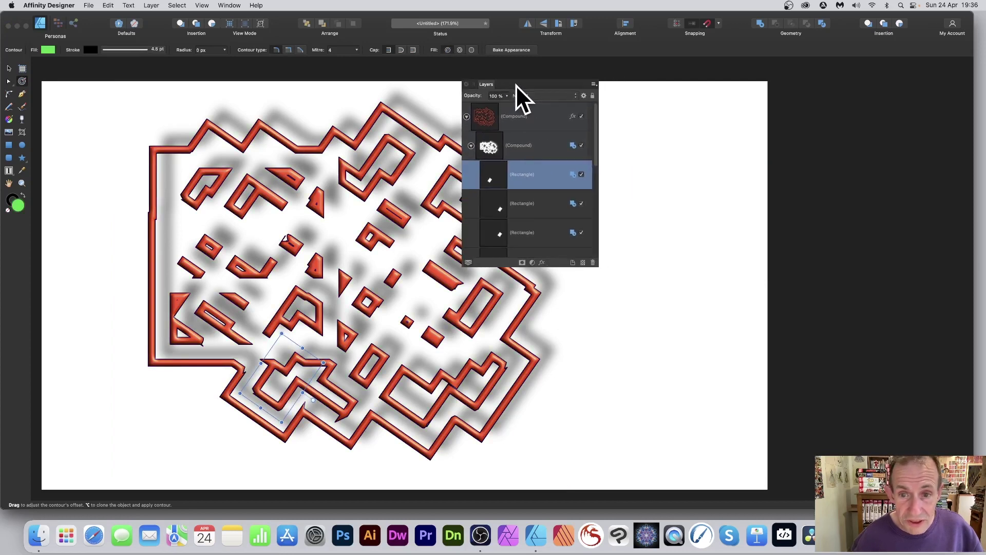
click(528, 198)
click(529, 232)
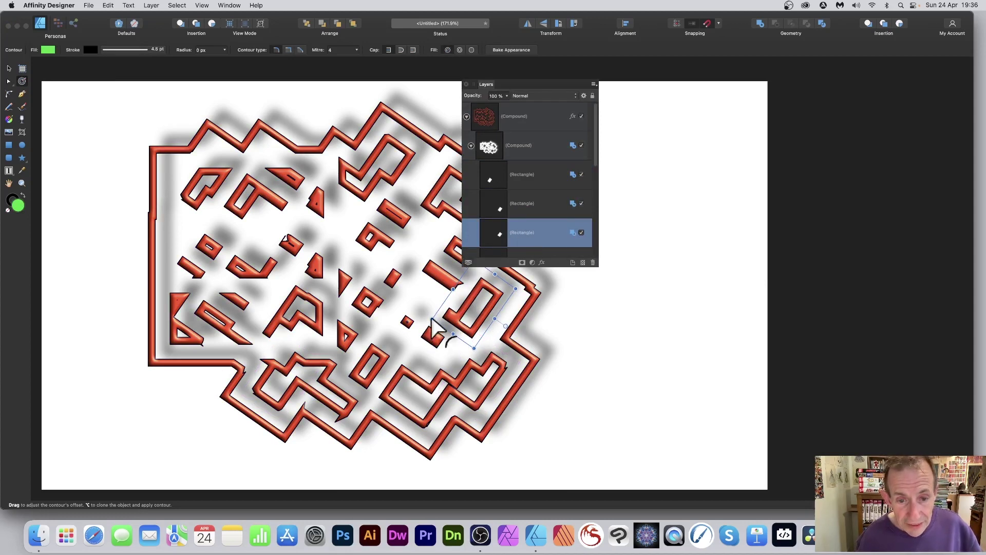
click(9, 69)
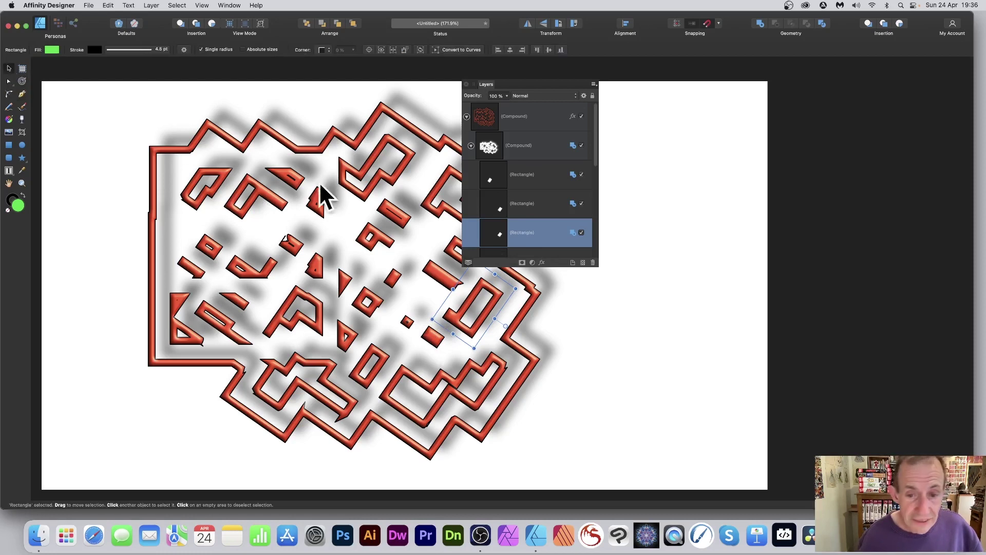
drag(464, 308, 310, 150)
- Rotate the compound diagonally and give its outline contour a Round type with 9.3 px radius
click(484, 116)
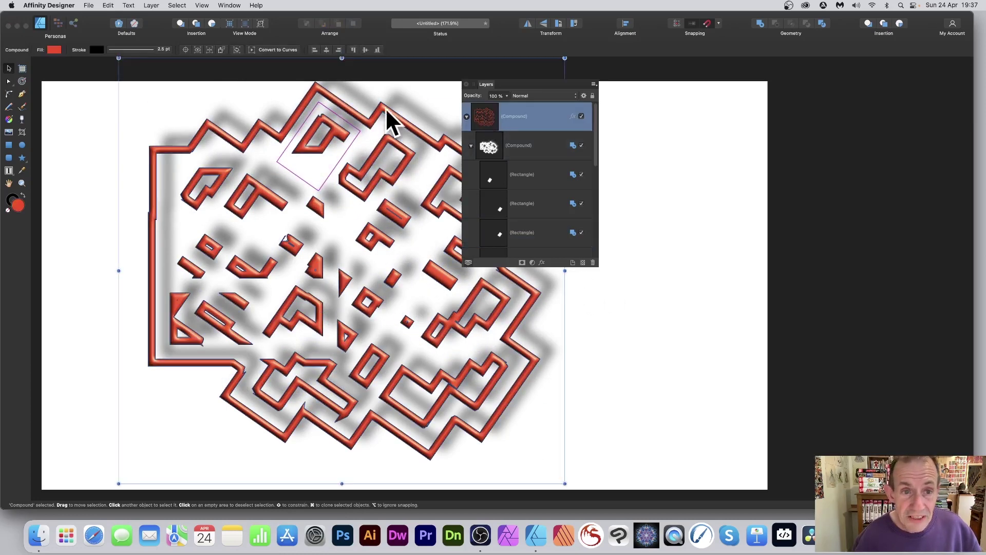
drag(119, 58, 331, 93)
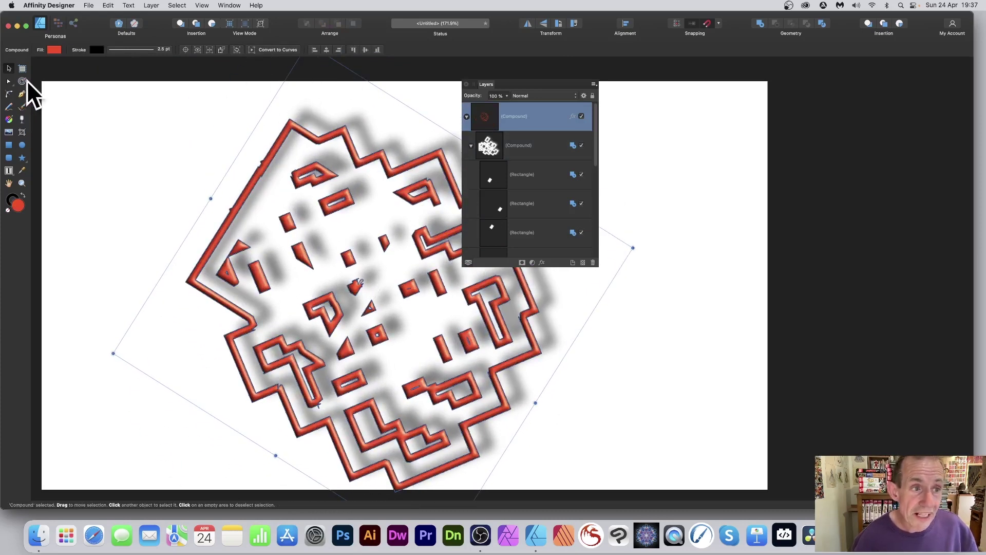
click(22, 80)
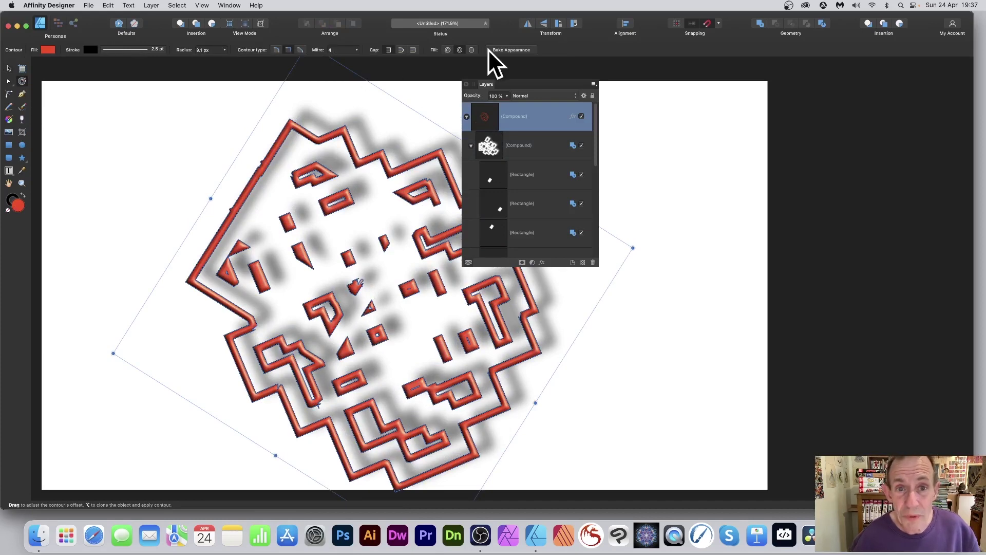
click(448, 49)
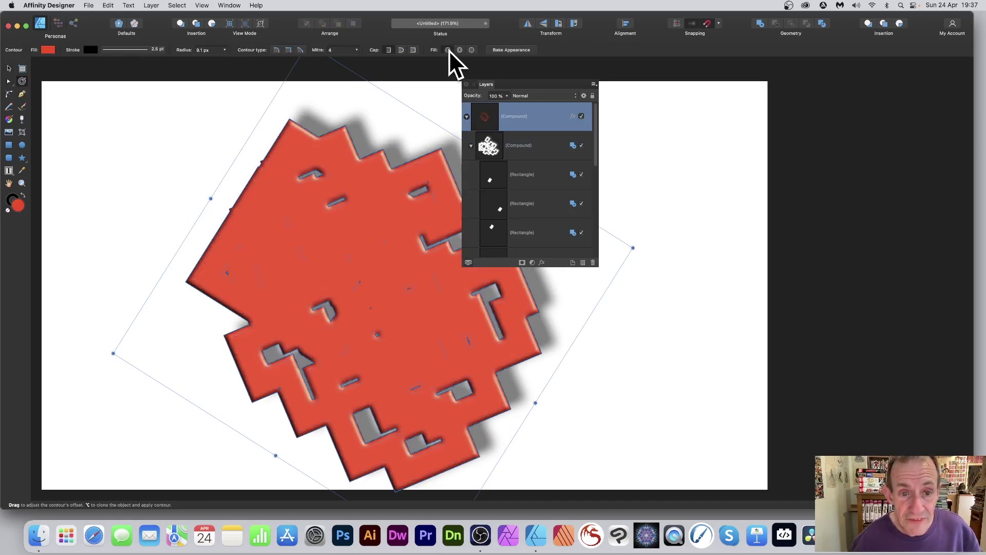
click(451, 50)
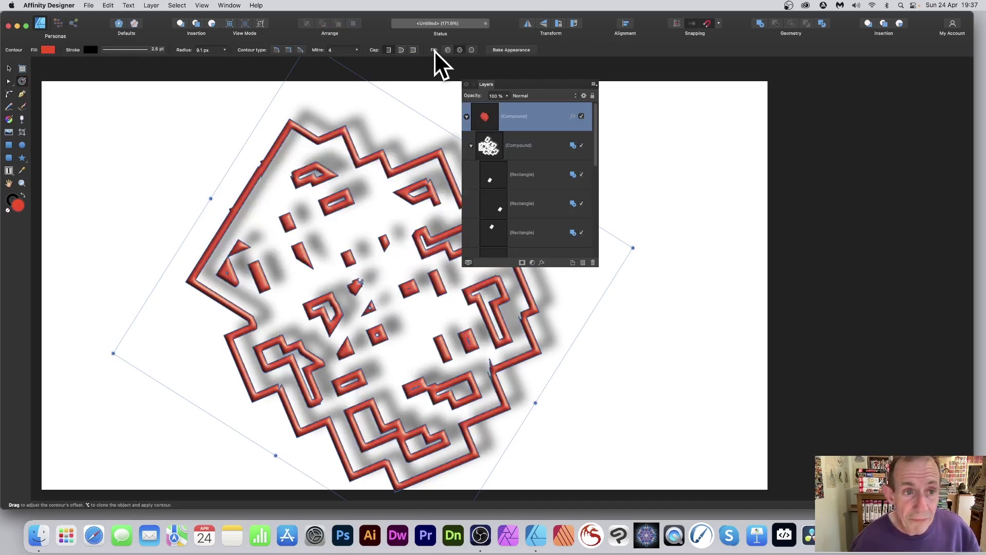
click(278, 50)
click(289, 49)
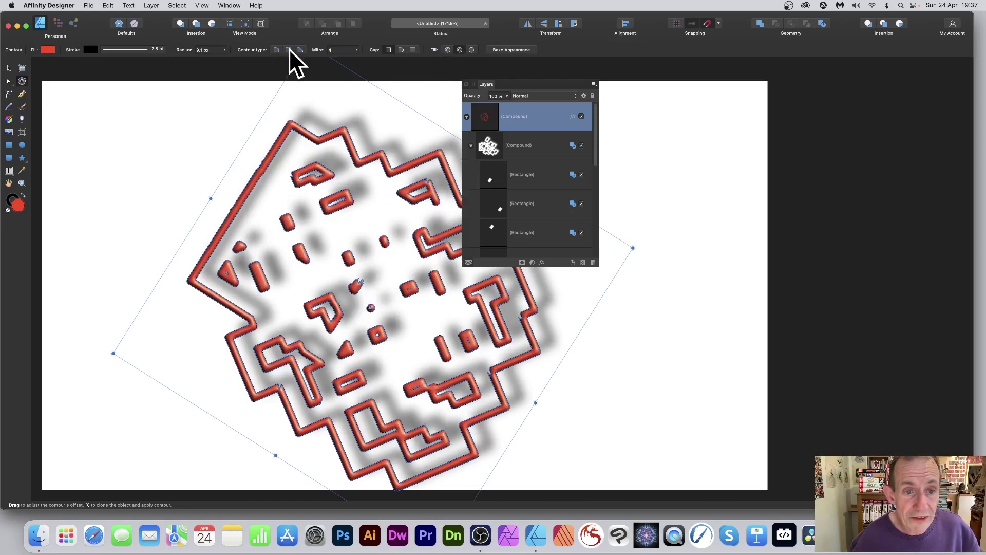
mouse_move(311, 177)
mouse_down()
mouse_move(337, 181)
mouse_move(310, 180)
mouse_move(304, 194)
mouse_move(316, 193)
mouse_up()
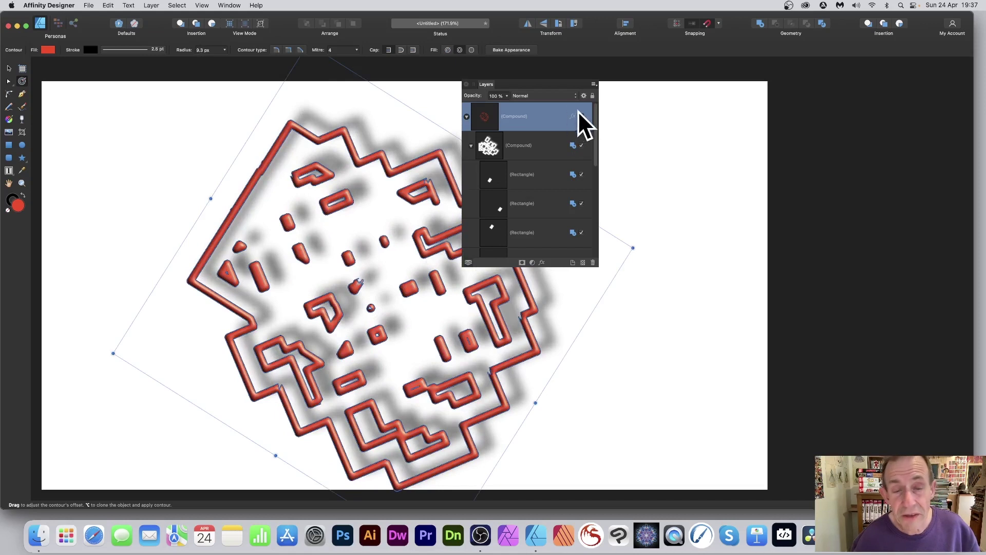